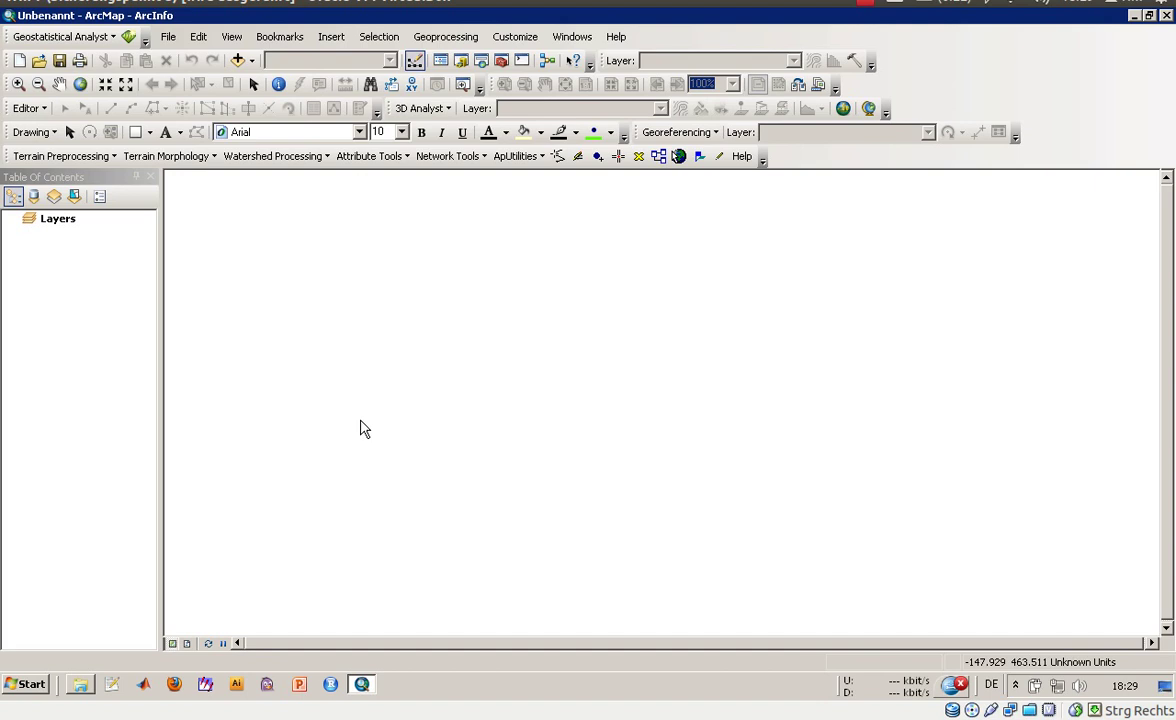
Step: Open ex03a.mxd from the ArcGIS Tutorial\training\Chapter03 folder
click(167, 37)
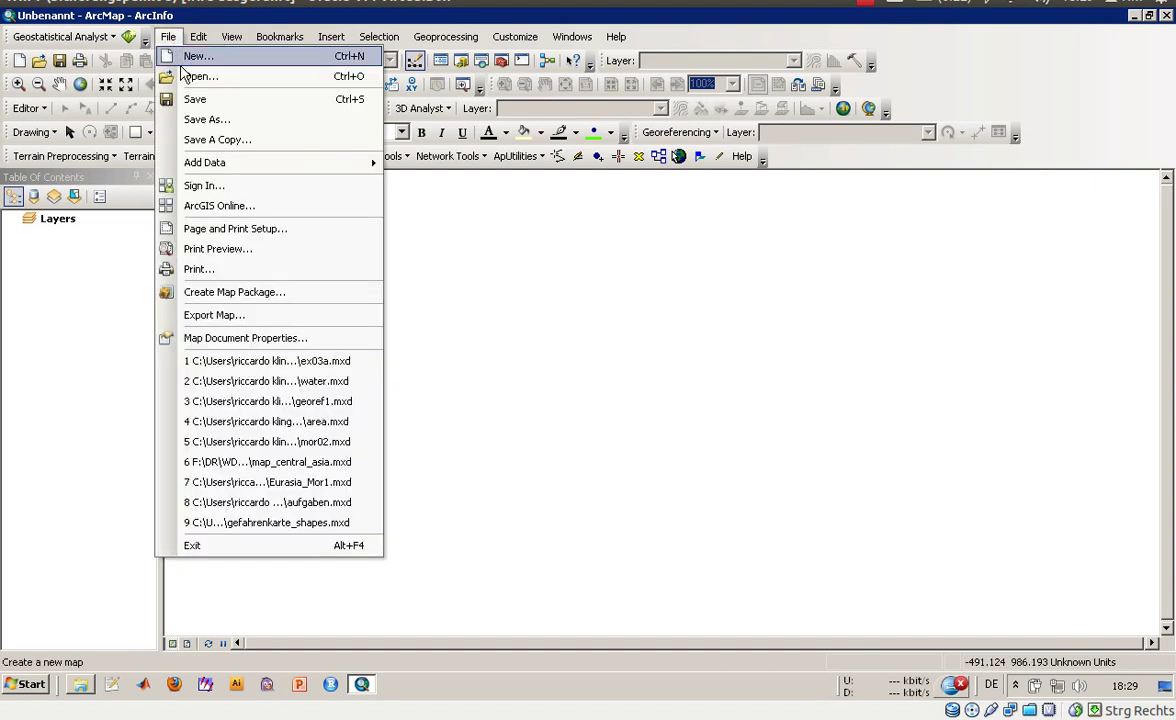
click(176, 74)
click(453, 280)
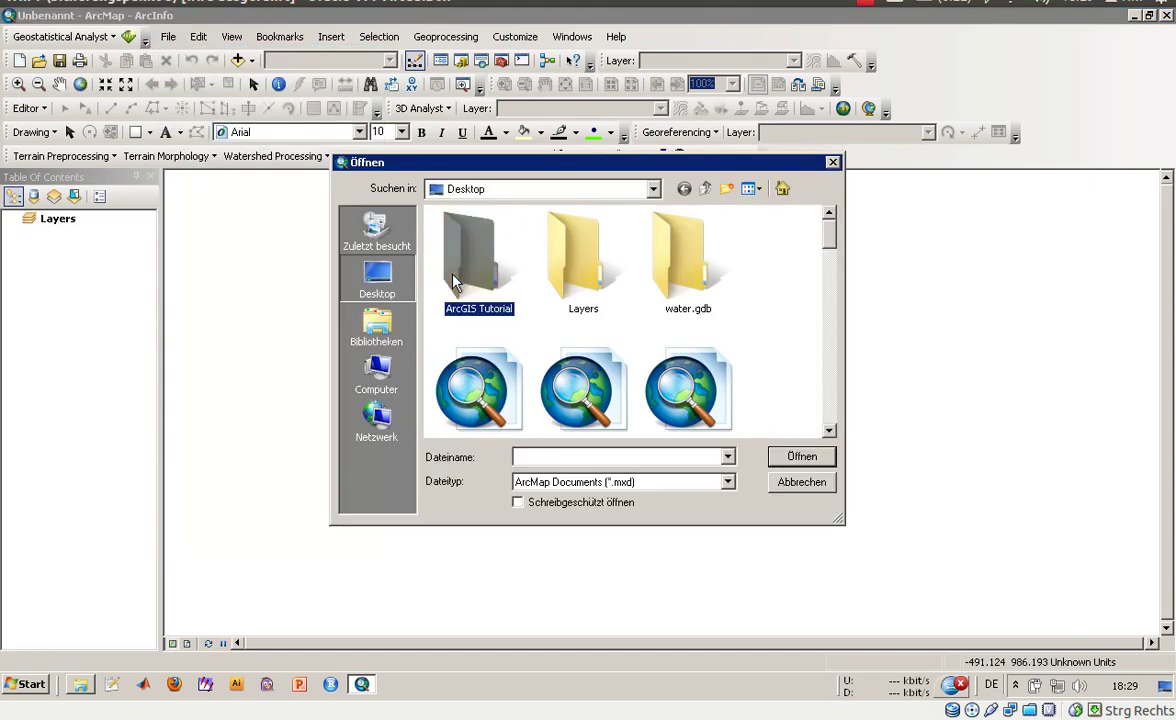
double_click(453, 281)
double_click(453, 281)
click(470, 234)
double_click(470, 232)
click(462, 258)
click(779, 455)
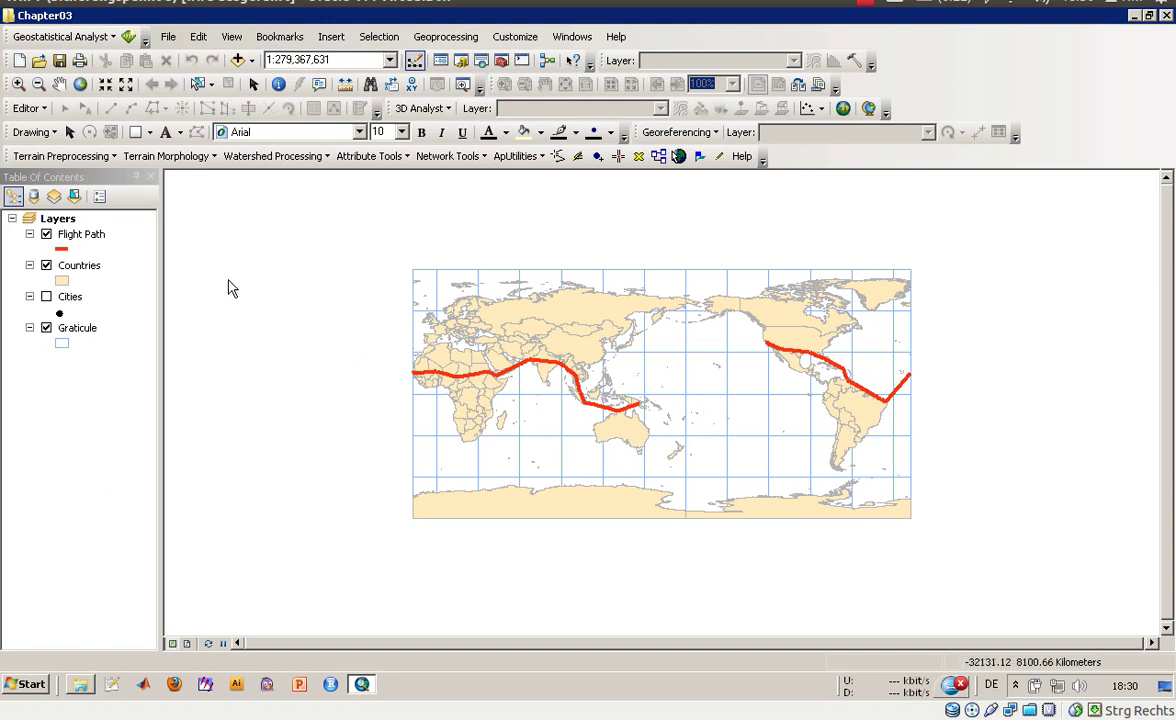
Step: Set the Layers data frame's coordinate system to World_Plate_Carree with central meridian 162.5
right_click(65, 224)
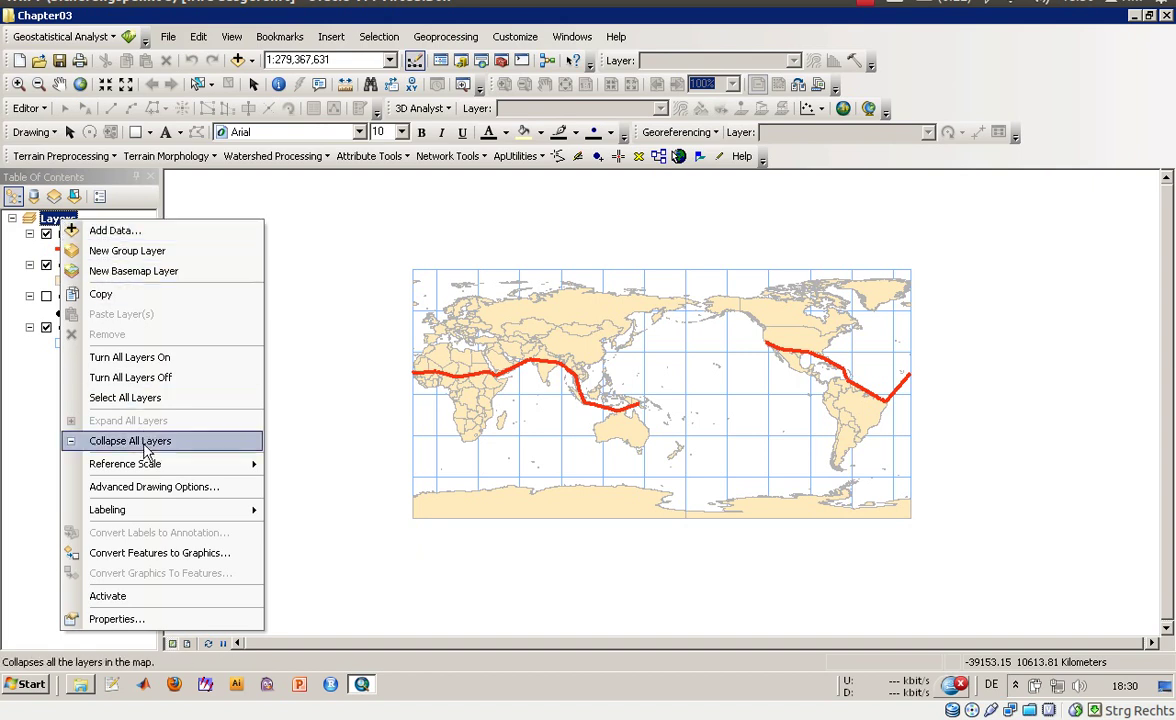
click(162, 620)
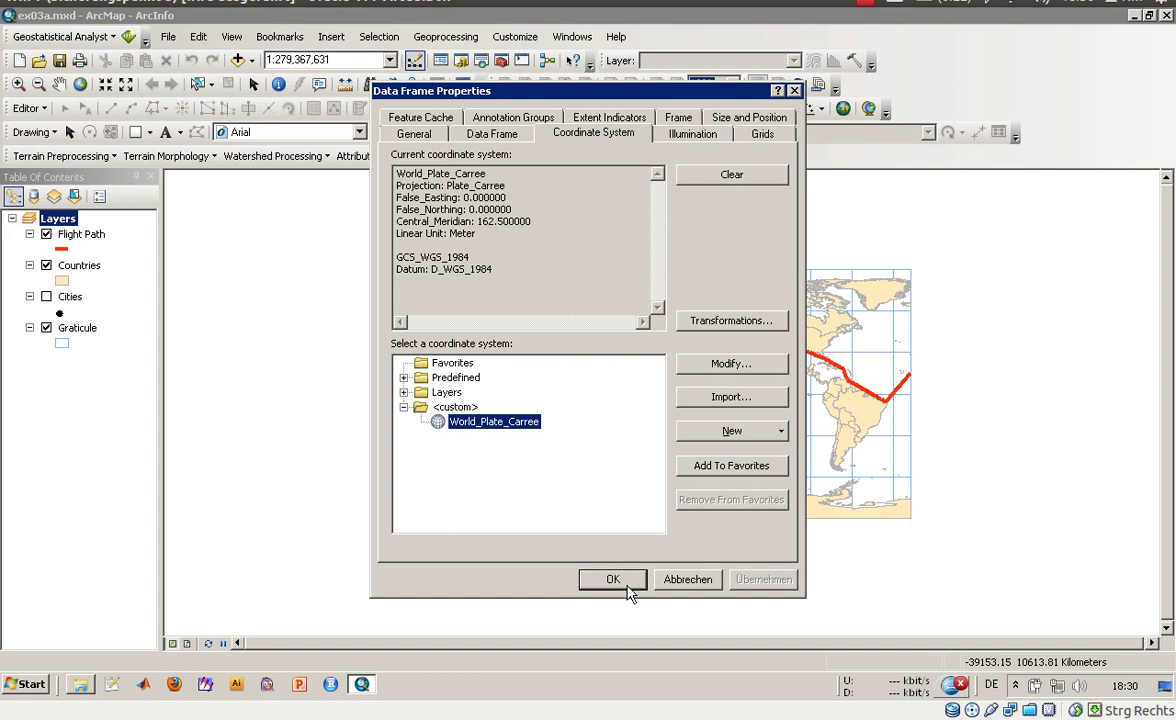
click(612, 580)
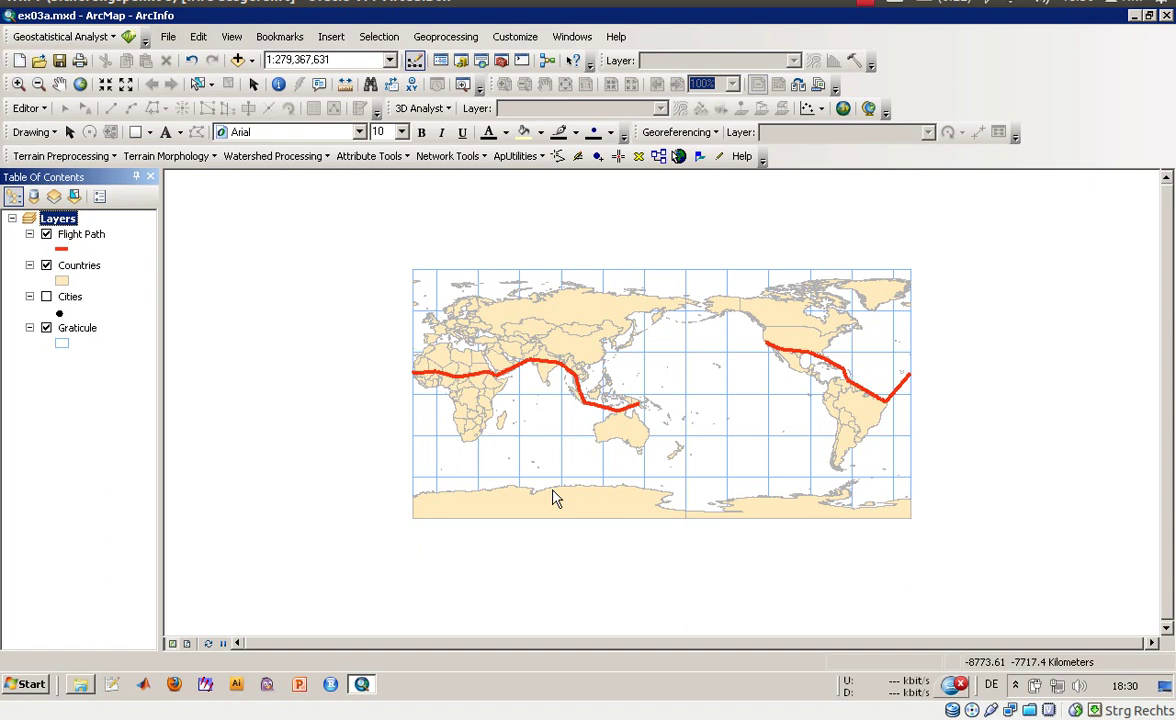
Step: Turn off Countries, turn on Cities, and redisplay Flight Path on top of them
click(46, 265)
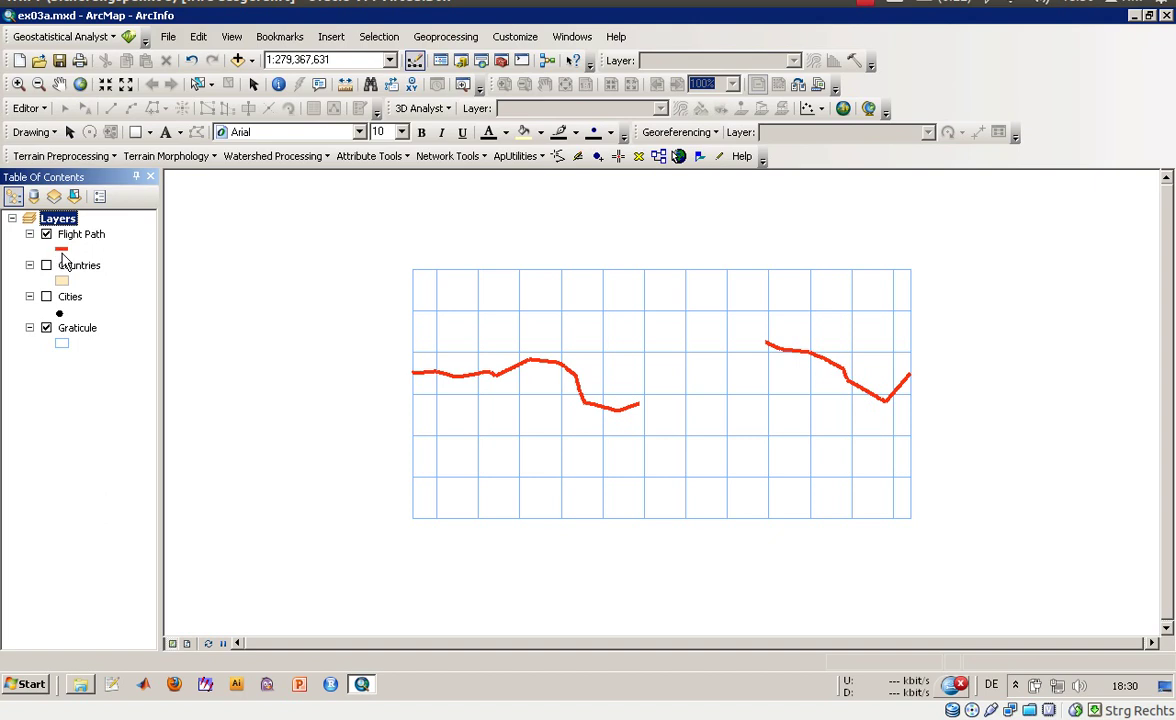
click(48, 241)
click(46, 235)
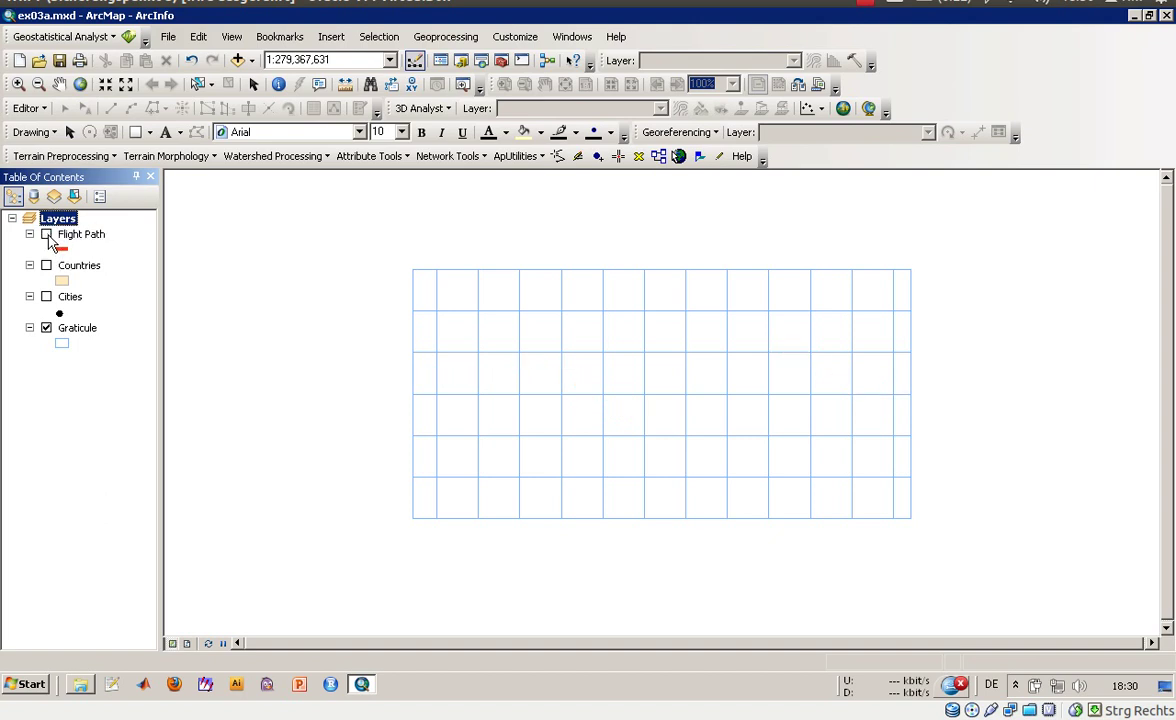
click(48, 302)
click(46, 297)
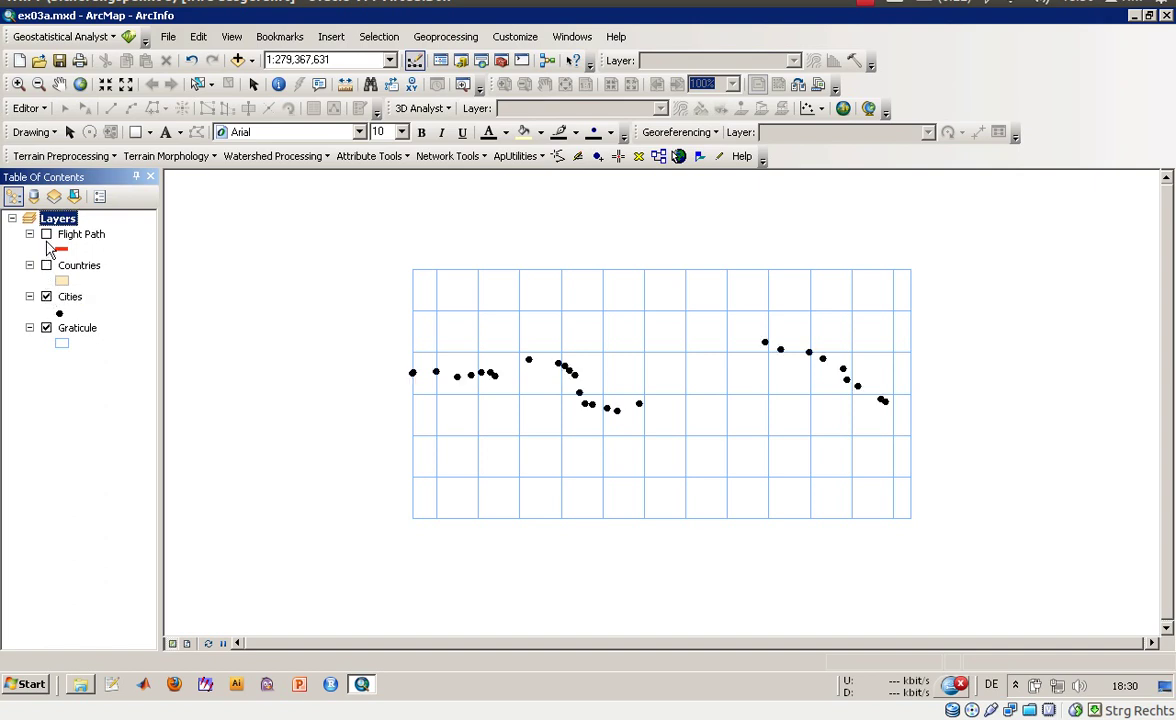
click(46, 234)
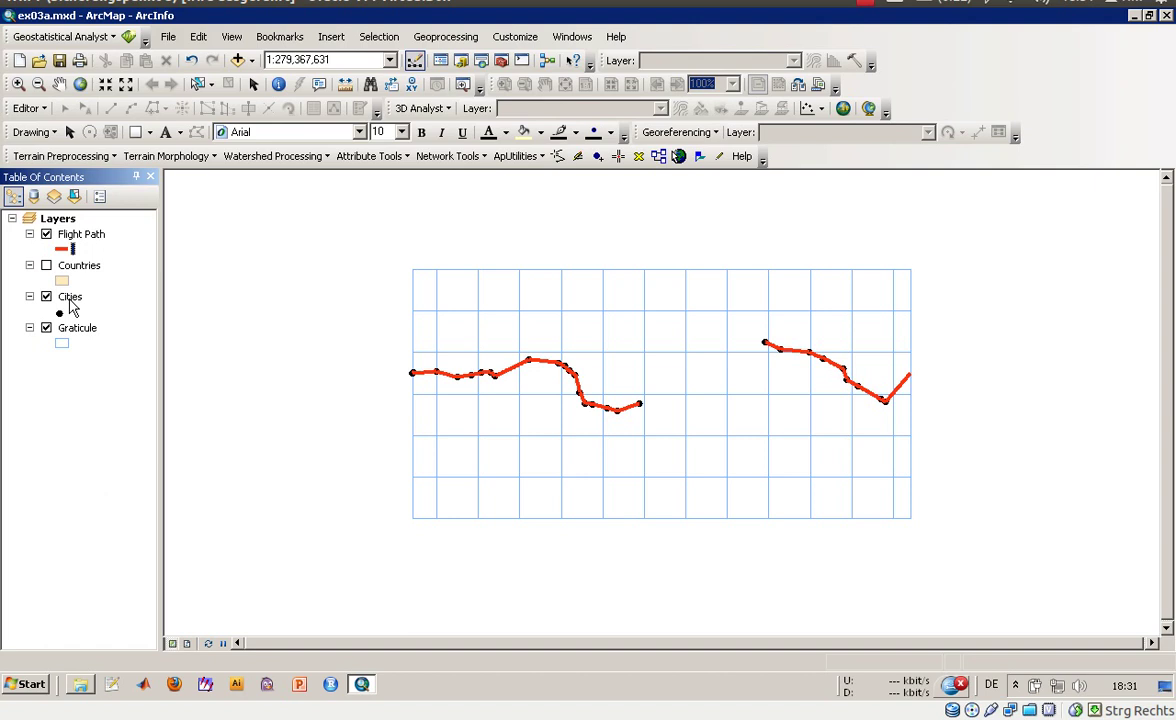
Step: Move Cities to the top, switch Countries back on, and place Graticule above Countries
drag(70, 298, 78, 236)
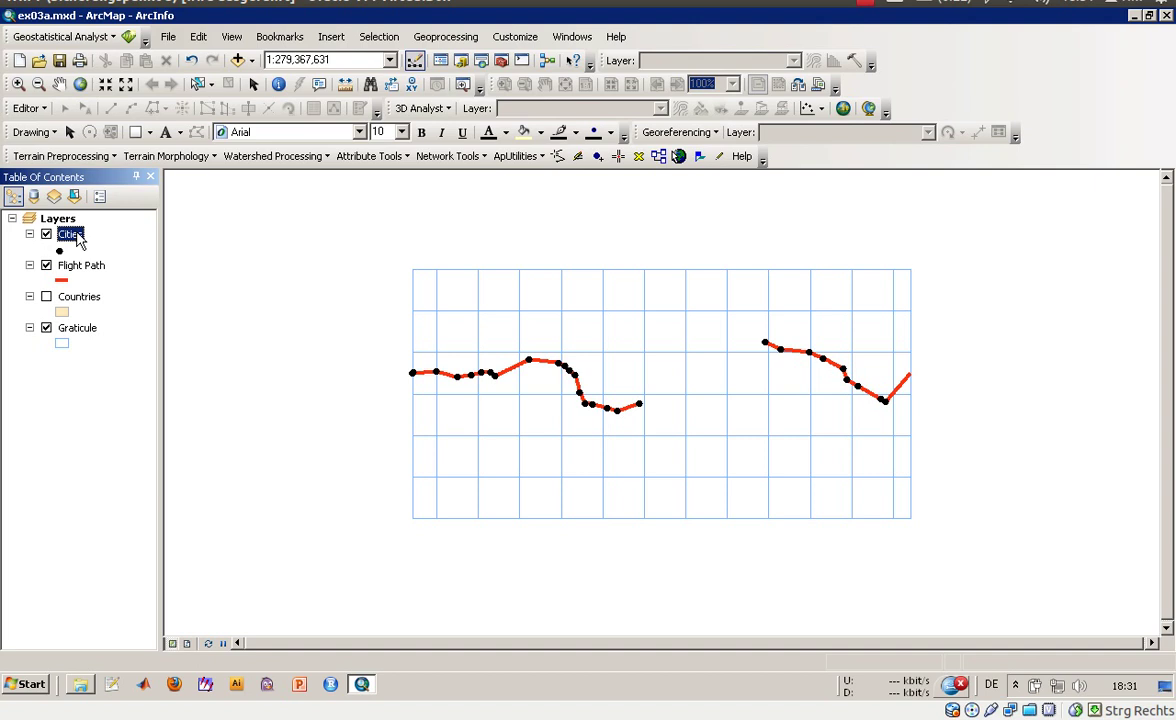
click(46, 297)
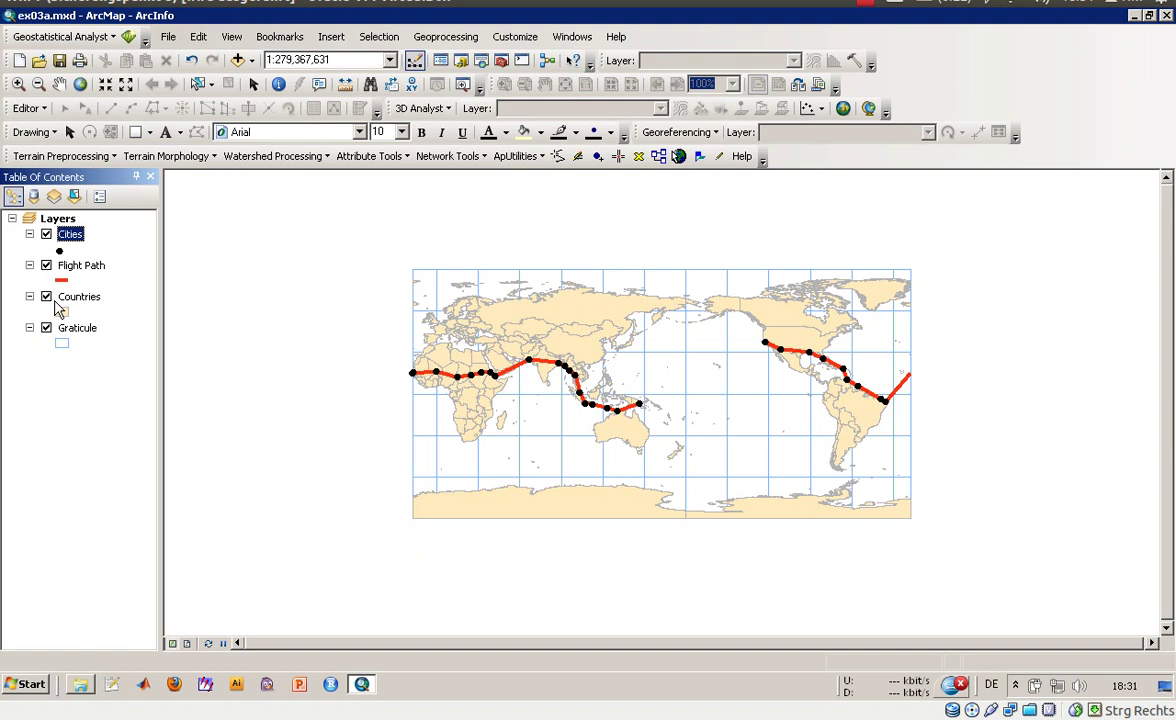
drag(66, 328, 75, 292)
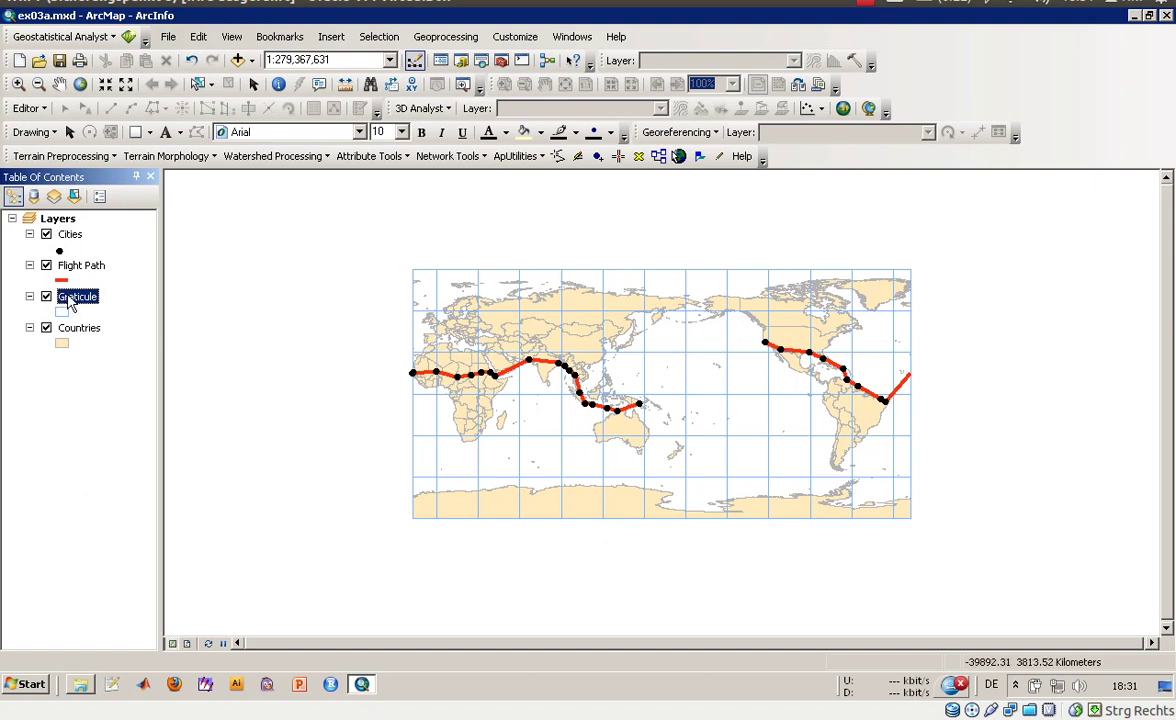
Step: Give the Graticule layer the light-blue Lake fill symbol in its Layer Properties
right_click(72, 298)
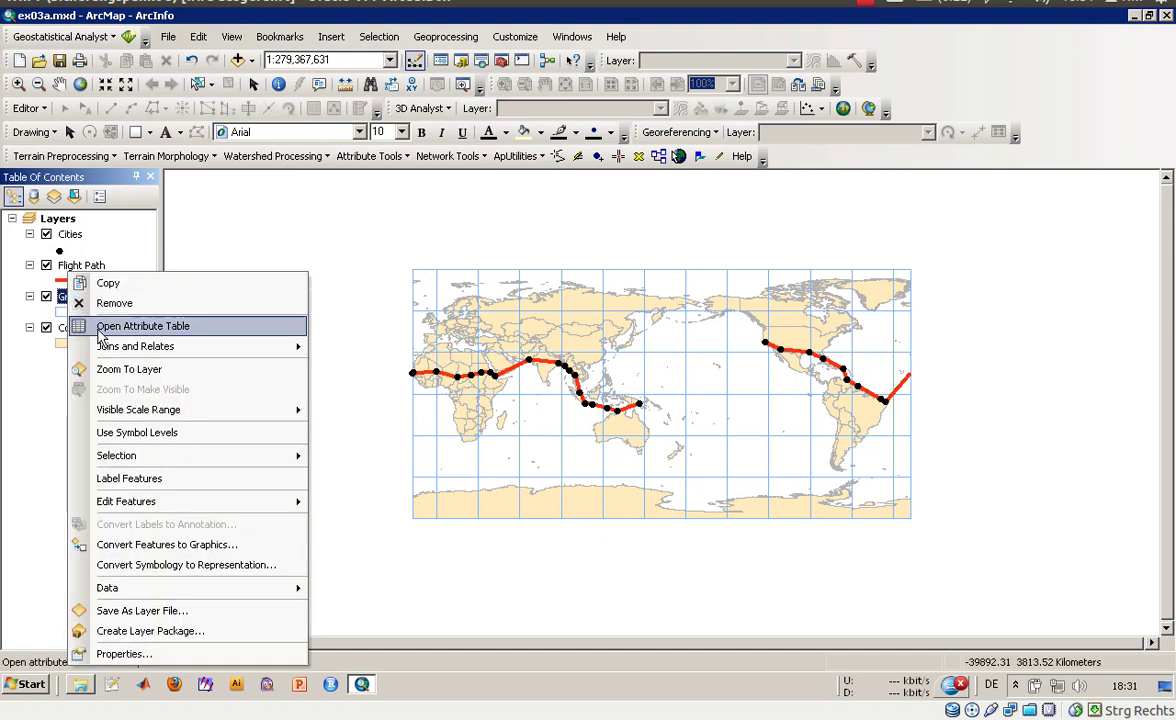
click(124, 653)
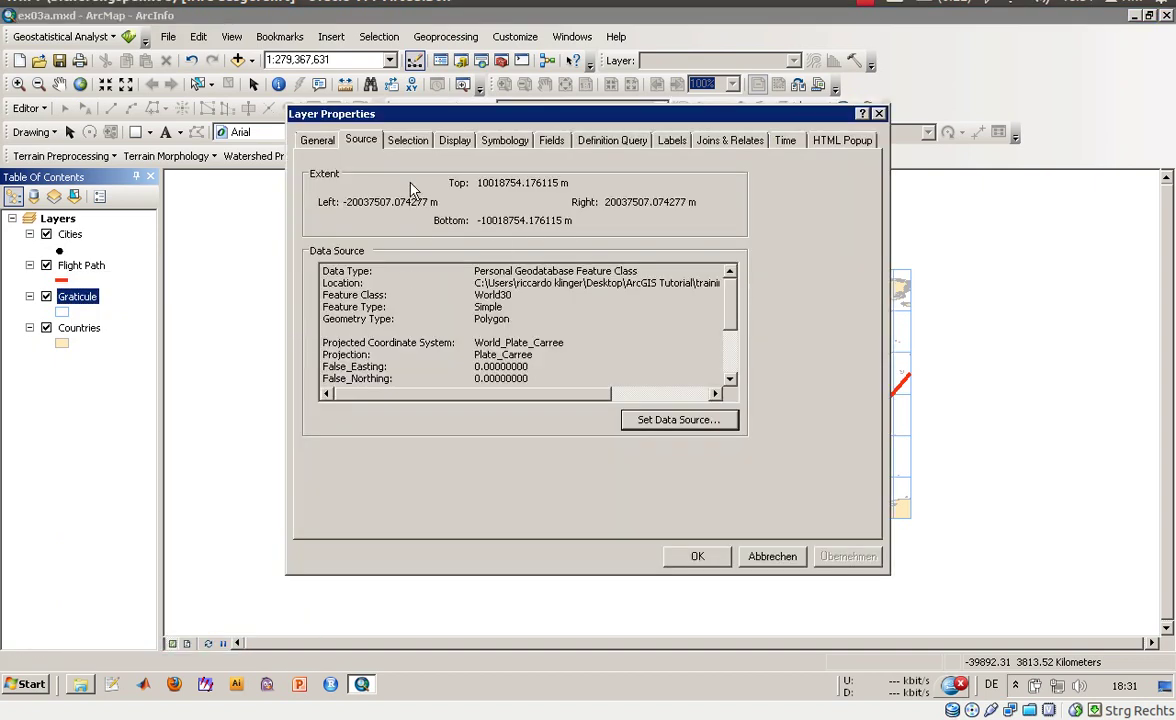
click(318, 140)
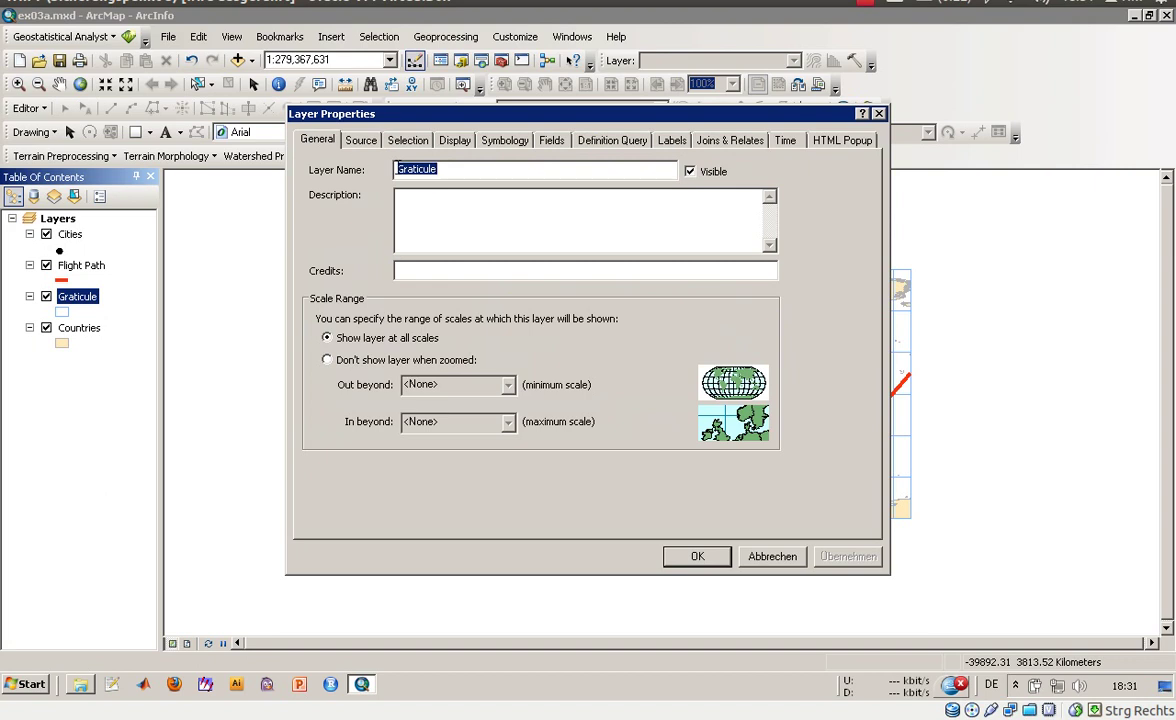
click(361, 140)
click(407, 140)
click(455, 140)
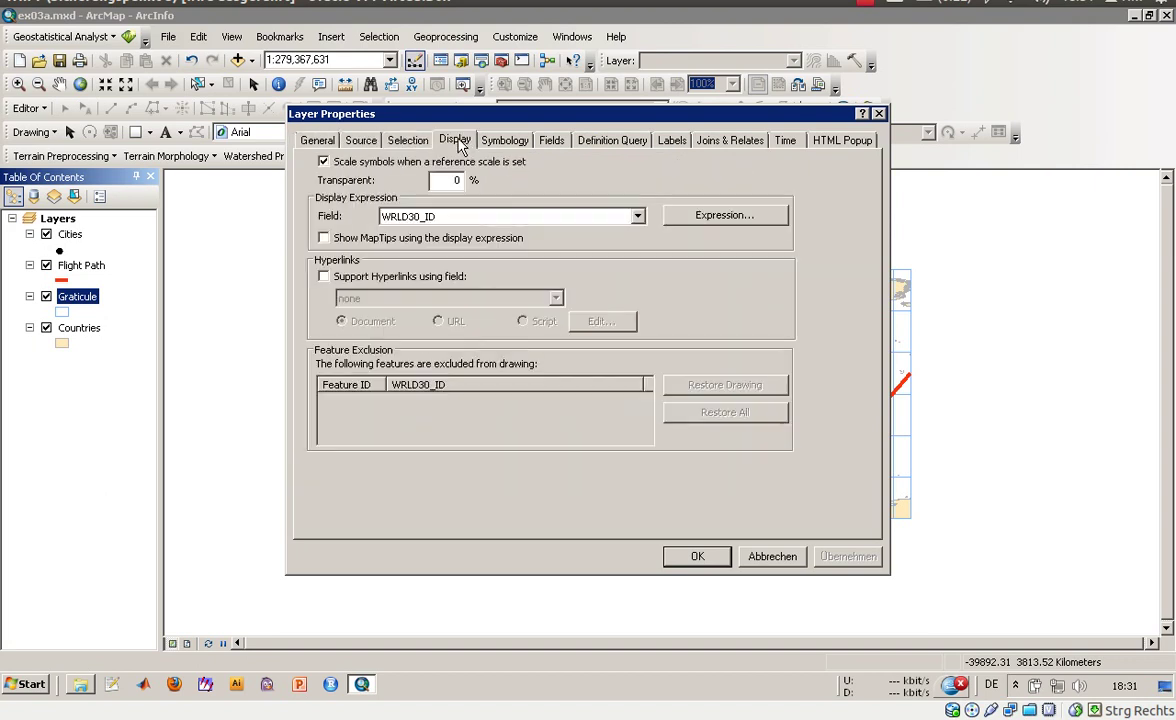
click(504, 140)
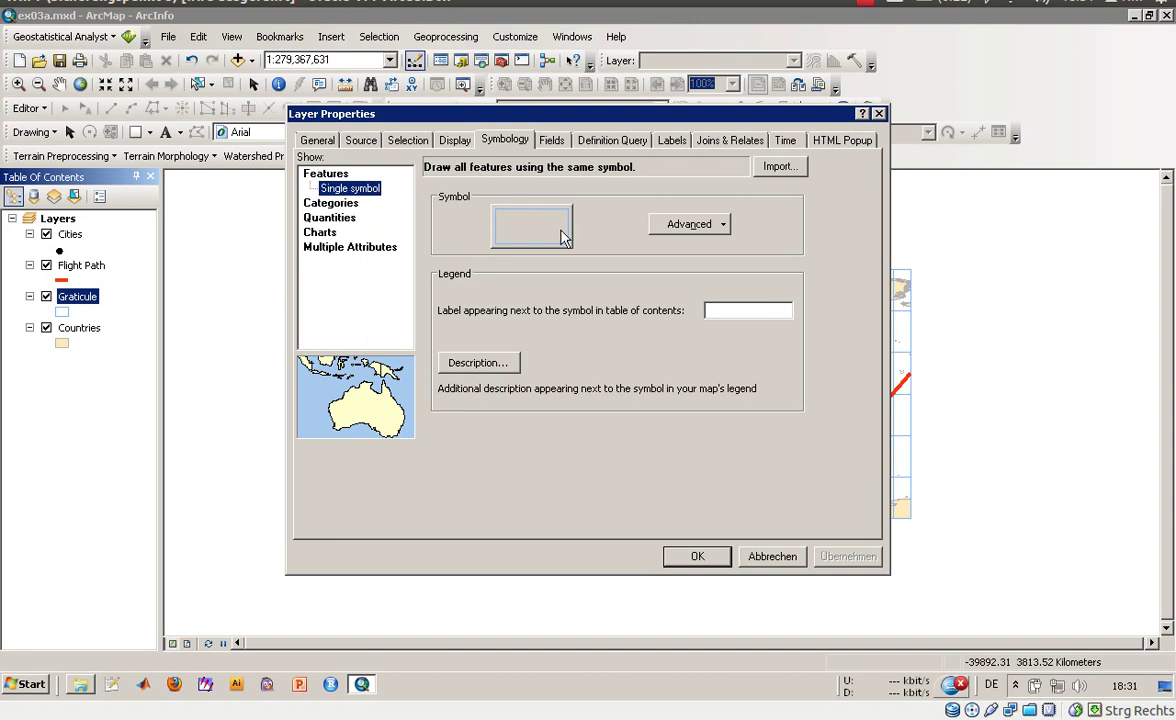
click(516, 214)
click(477, 333)
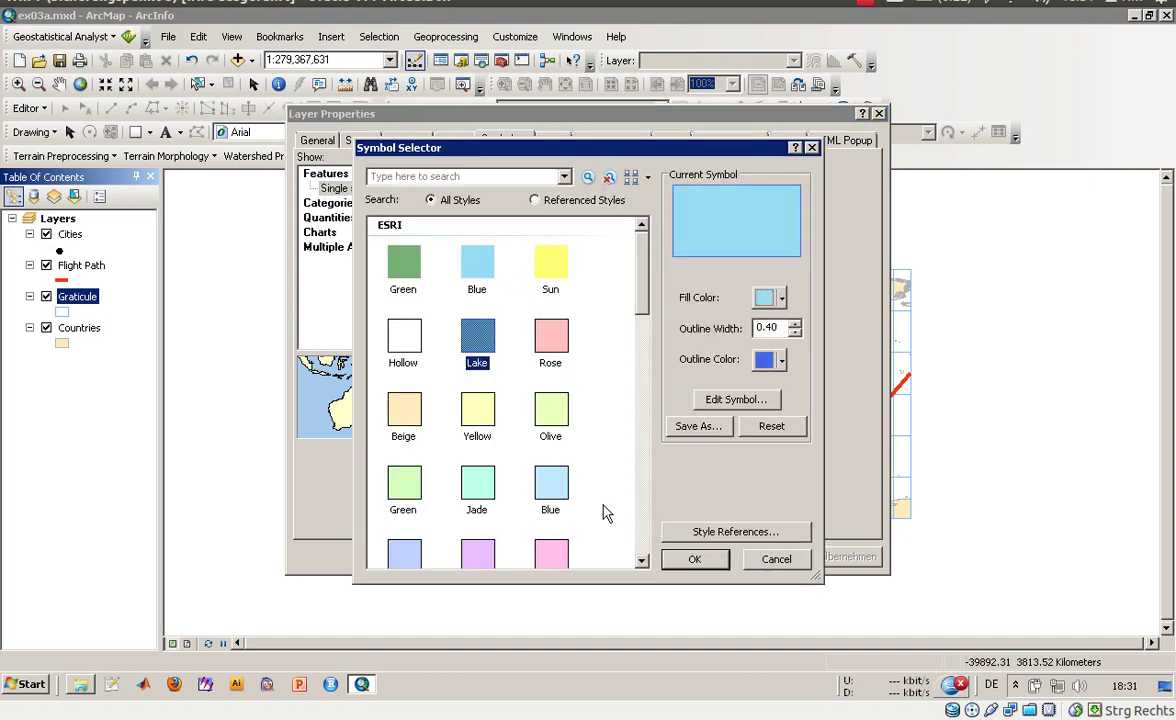
click(694, 560)
click(696, 557)
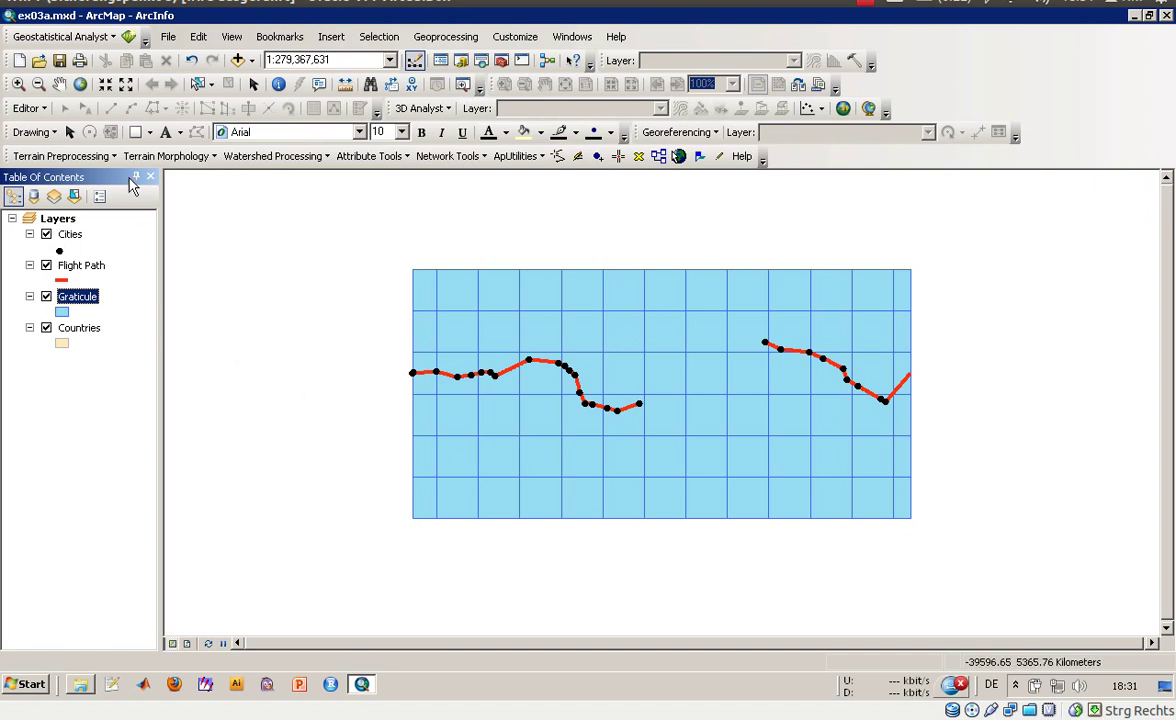
Step: Undo the reorder so Graticule sits beneath Countries, and make its fill Hollow
click(190, 60)
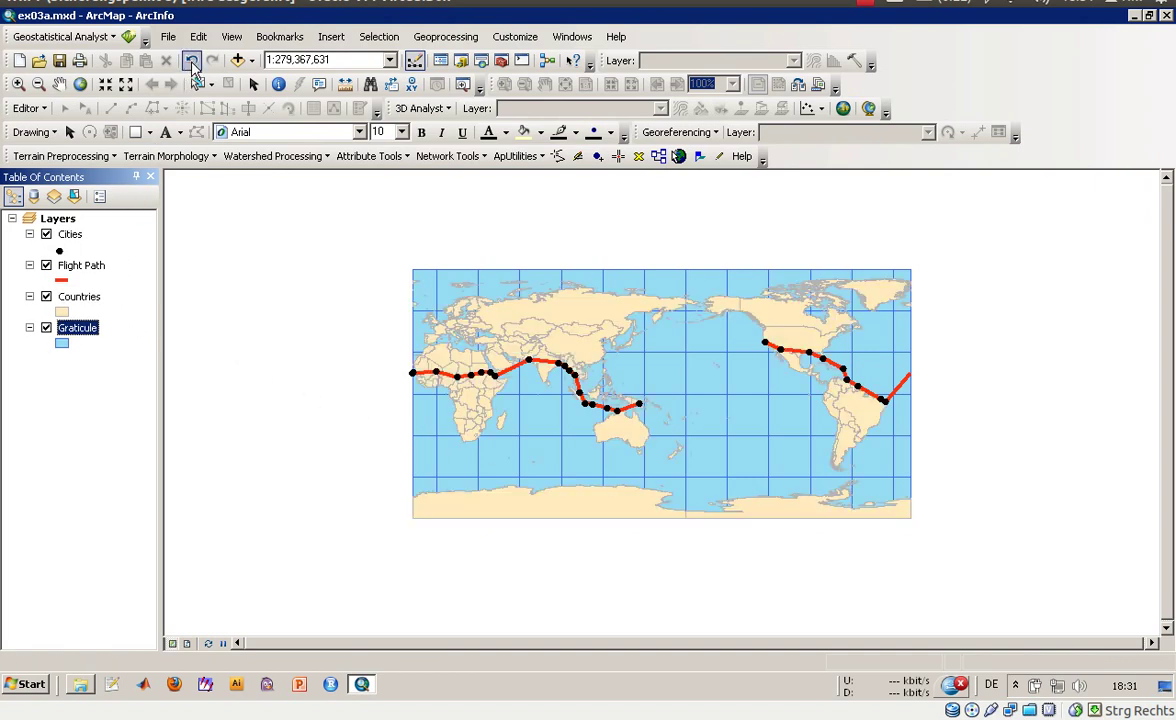
click(62, 343)
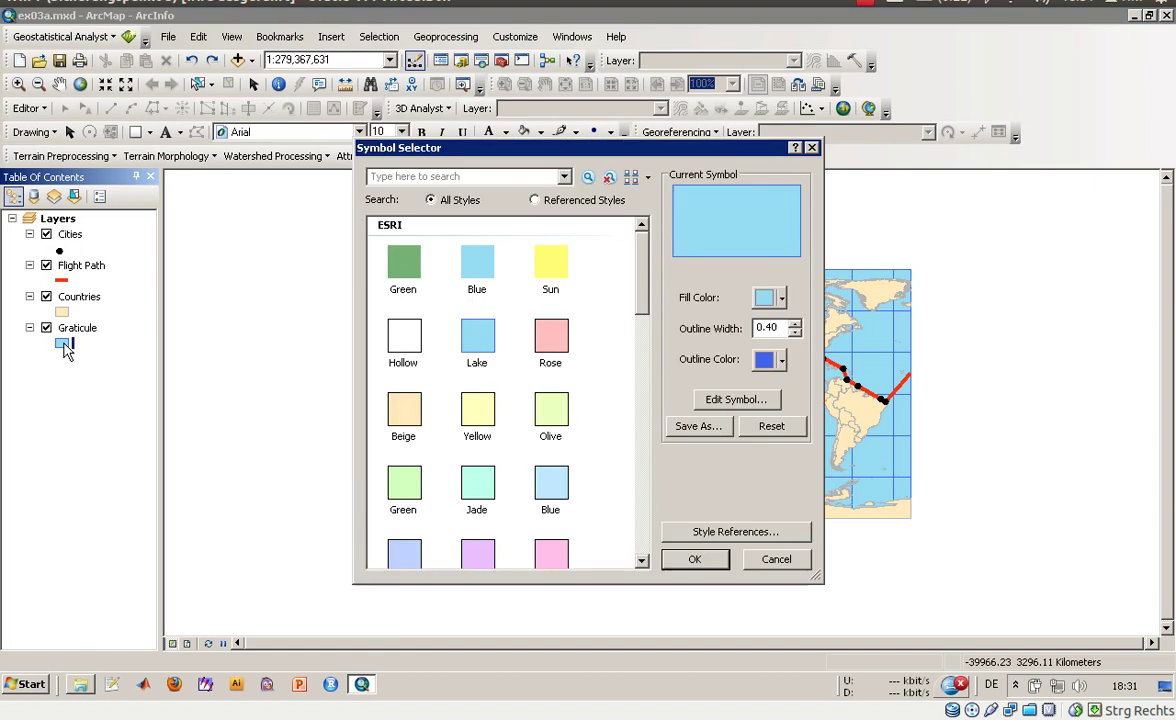
click(396, 334)
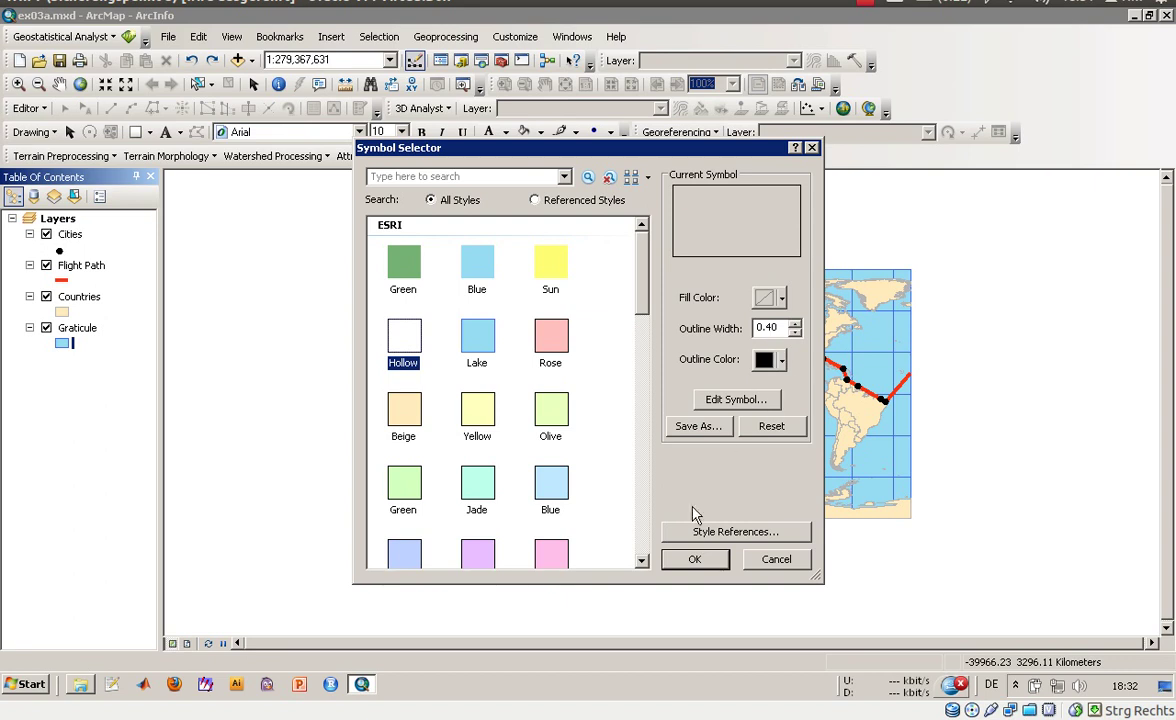
click(696, 560)
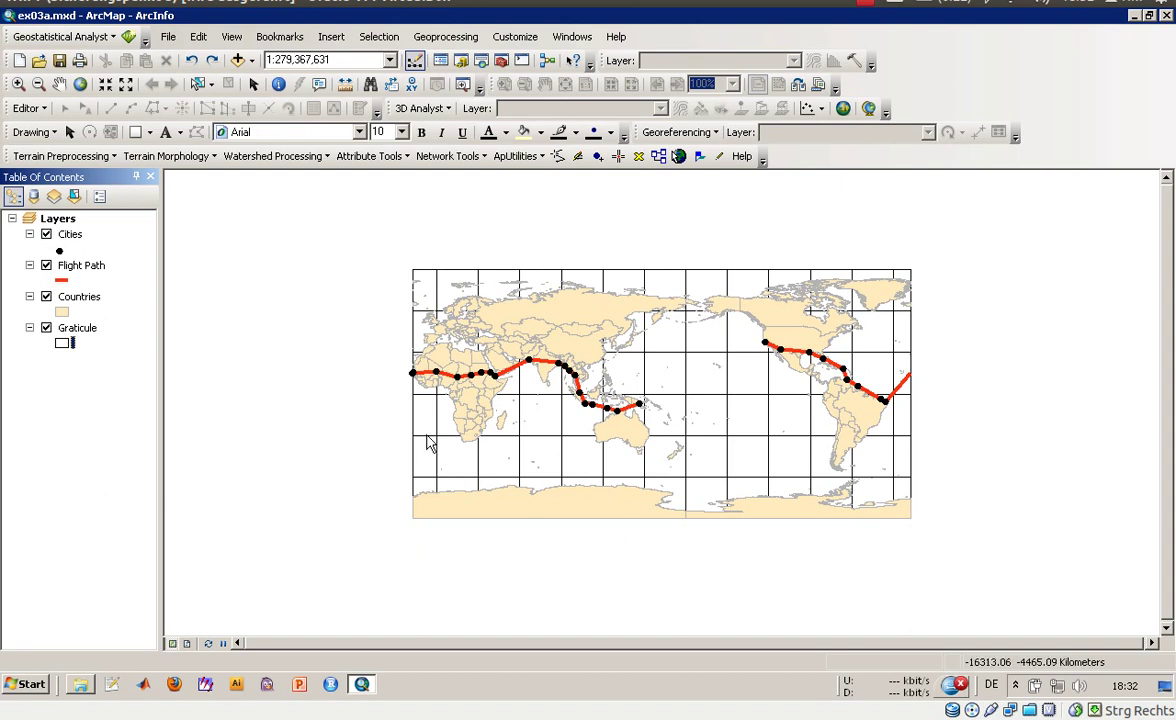
Step: Rename the Cities layer to 'Cities Earheart Visited' in its Layer Properties General settings
click(70, 236)
right_click(72, 238)
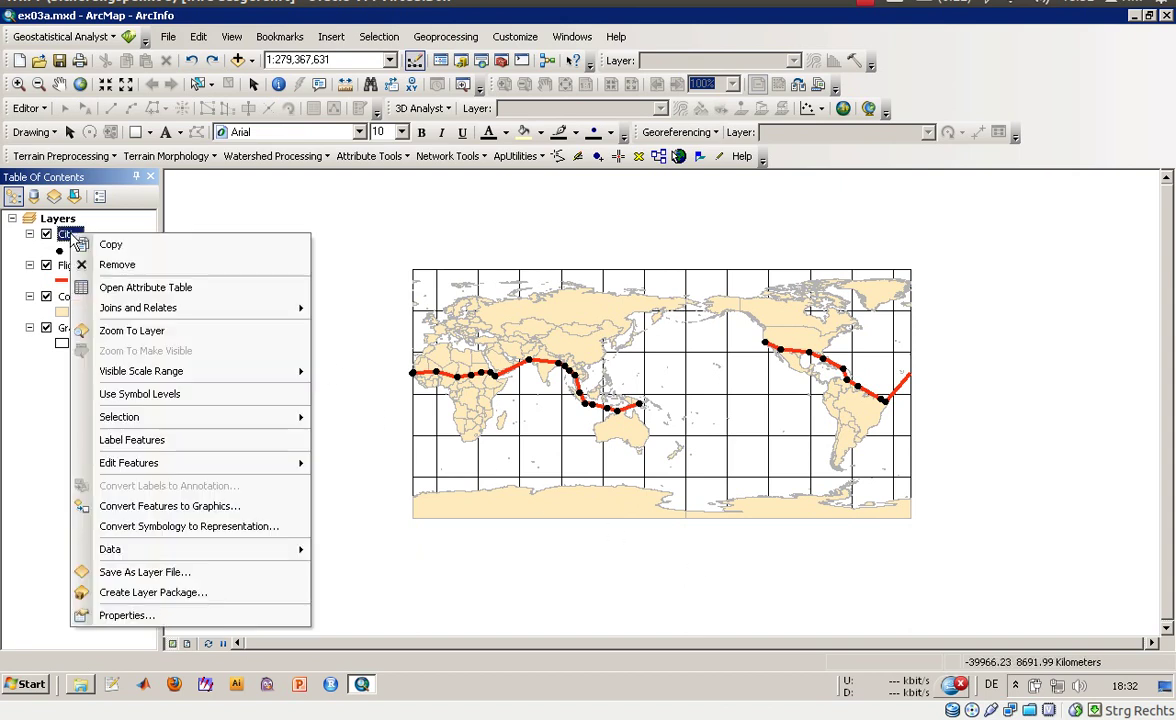
click(165, 615)
click(364, 141)
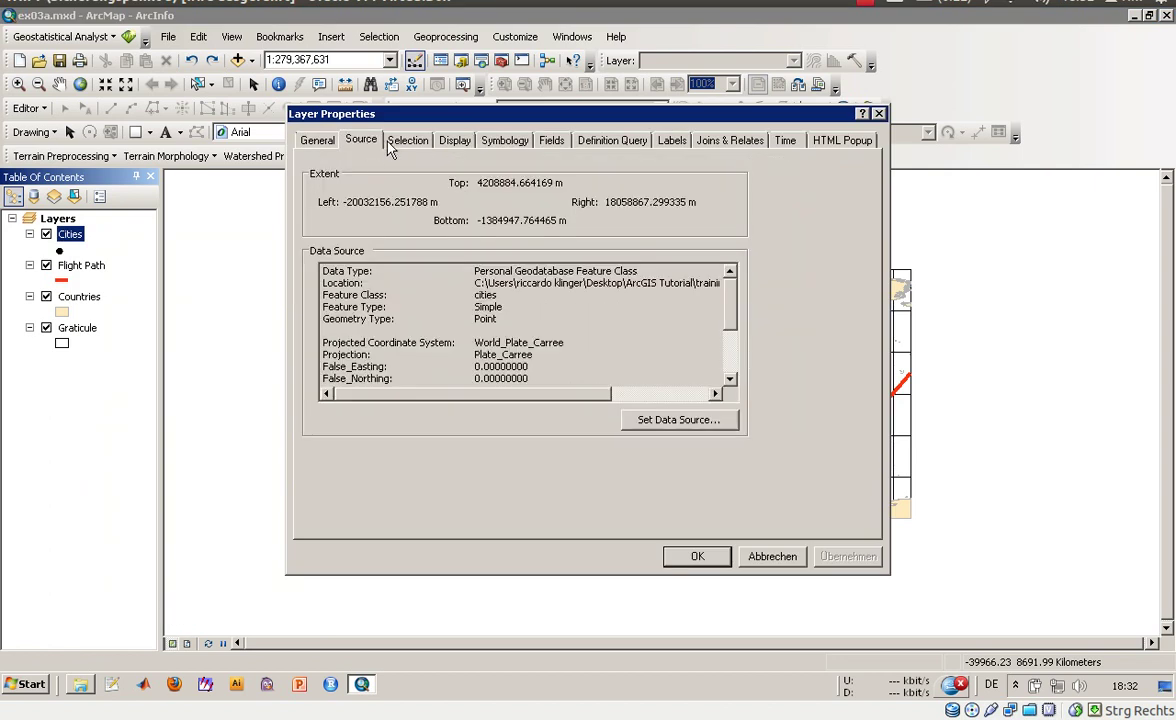
click(407, 143)
click(318, 141)
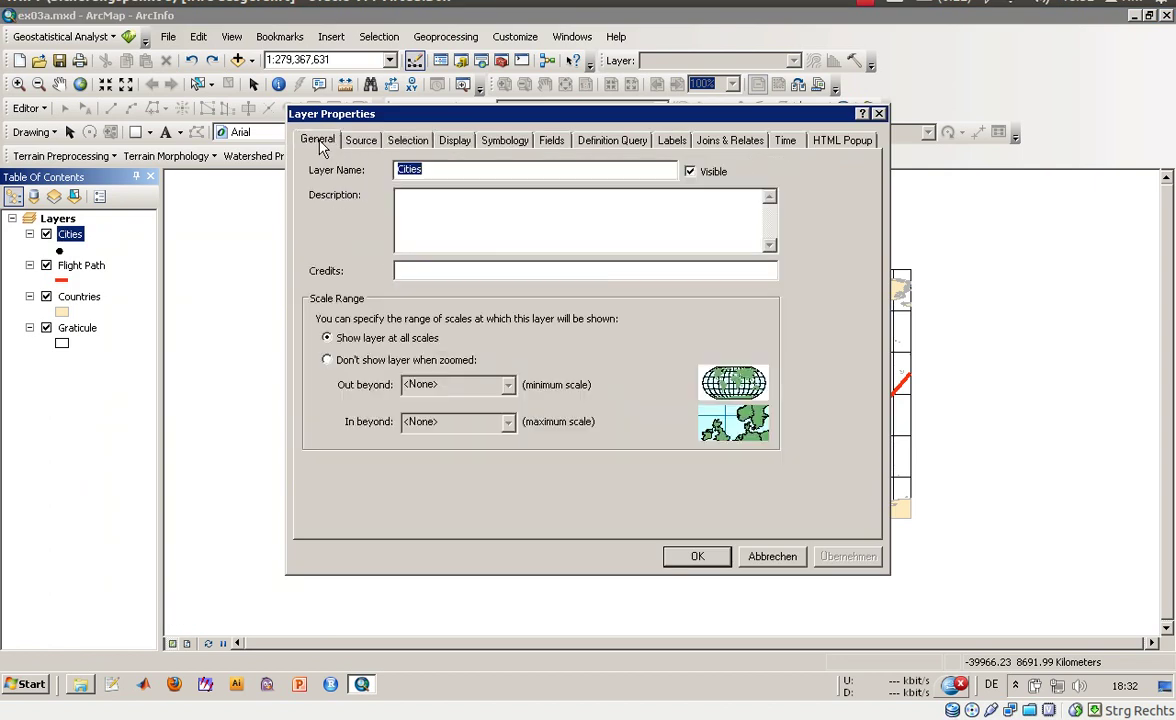
click(456, 167)
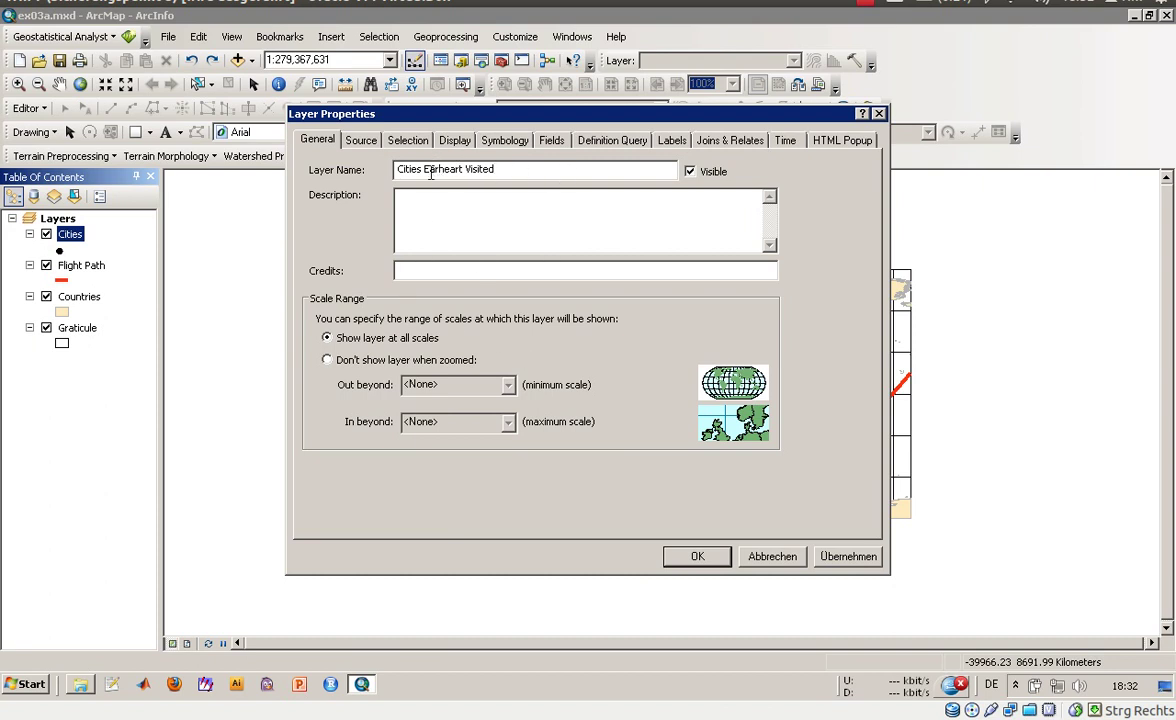
click(690, 557)
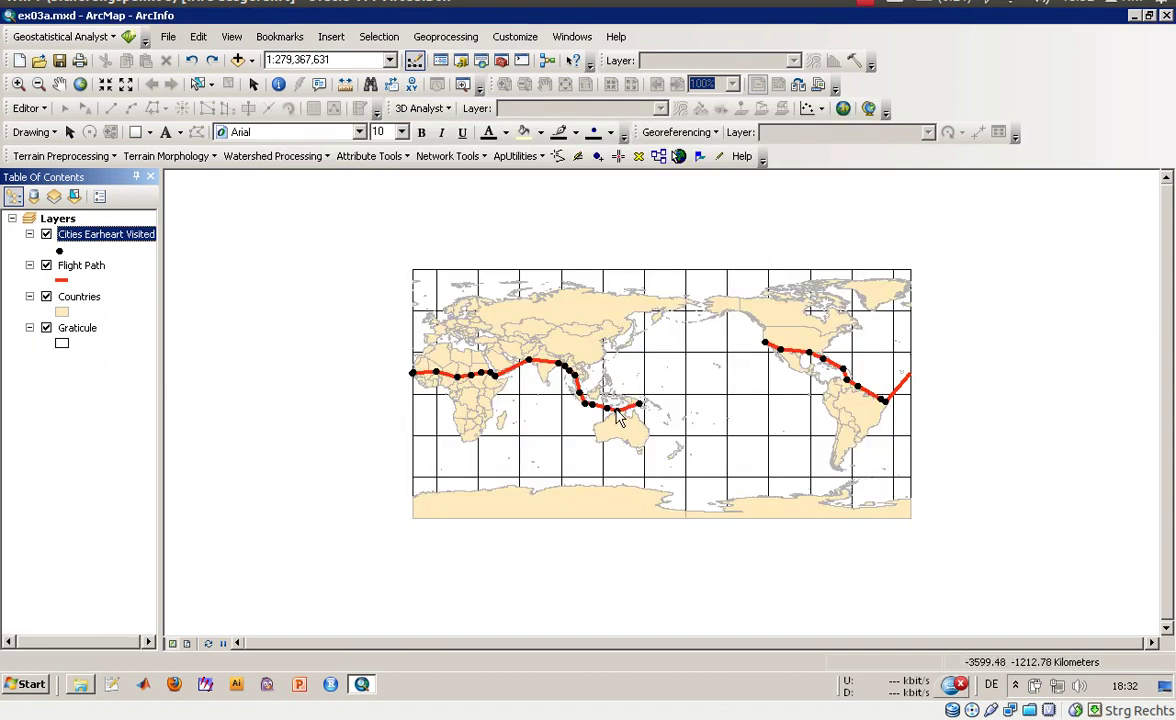
click(256, 87)
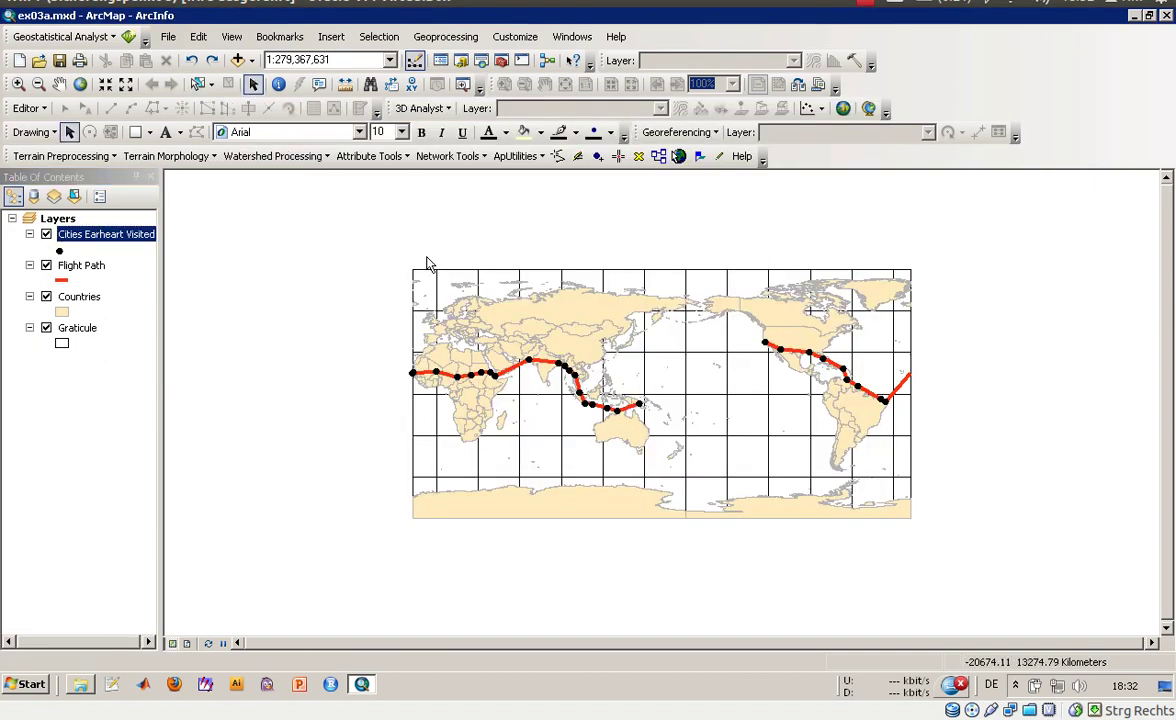
mouse_move(619, 417)
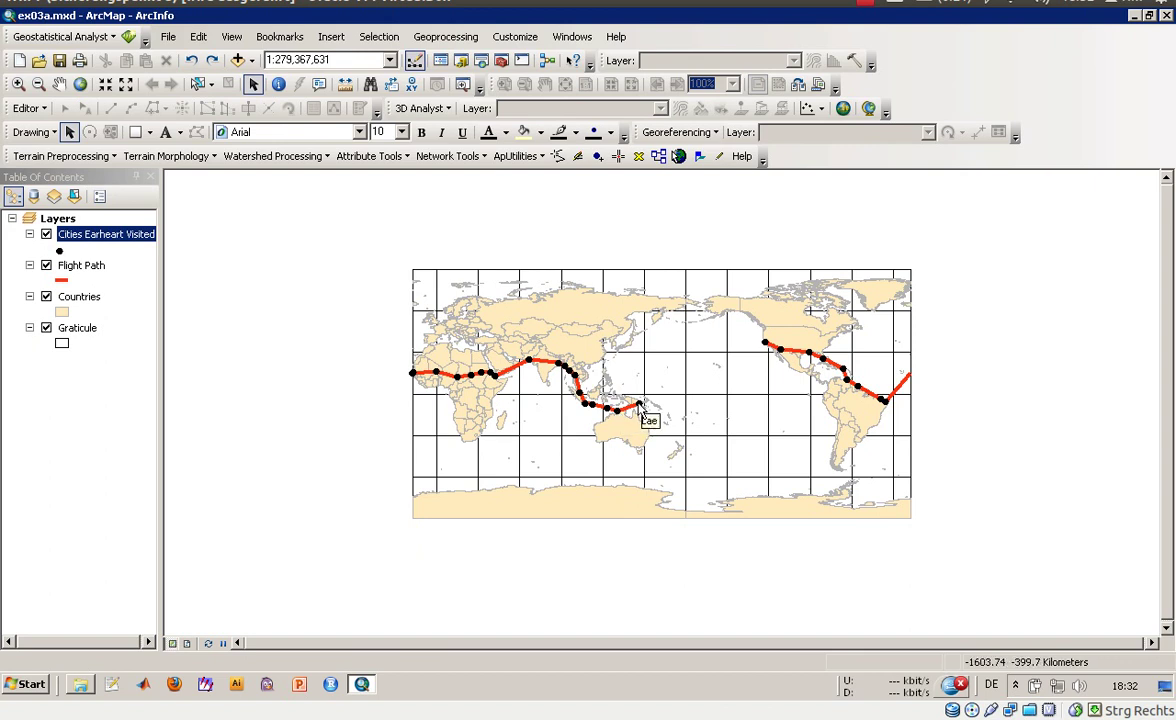
mouse_move(824, 369)
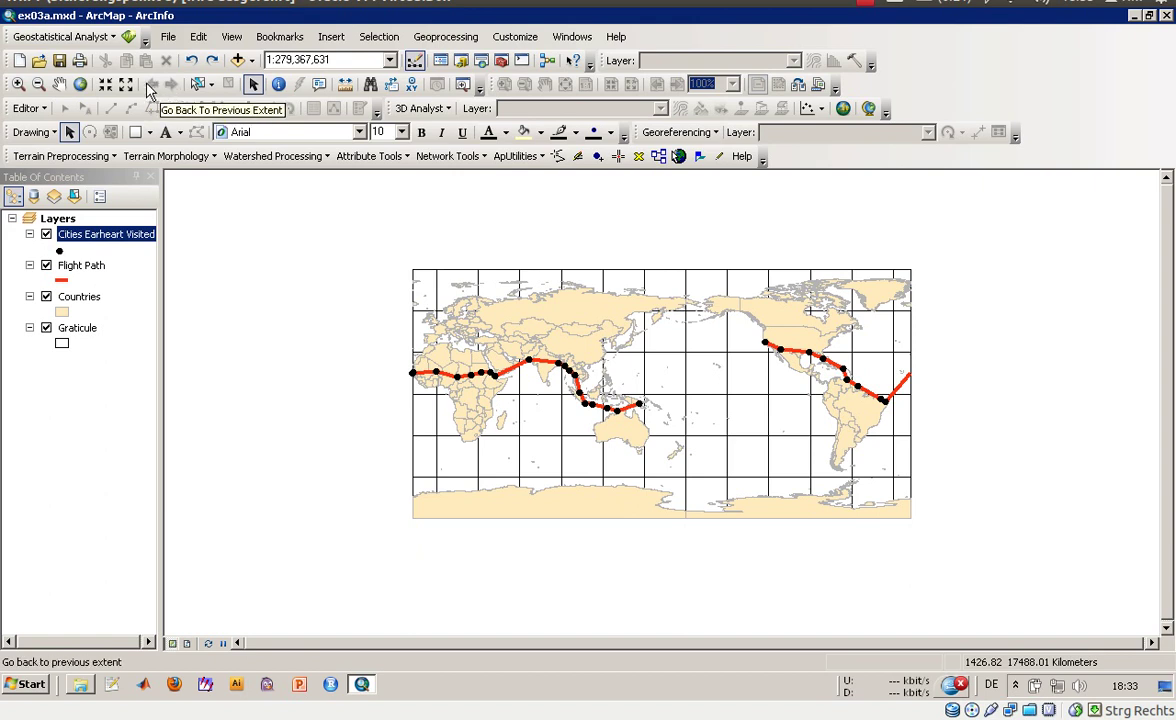
Step: Zoom into North Africa, step back and forward between extents, then show the full world extent
click(18, 84)
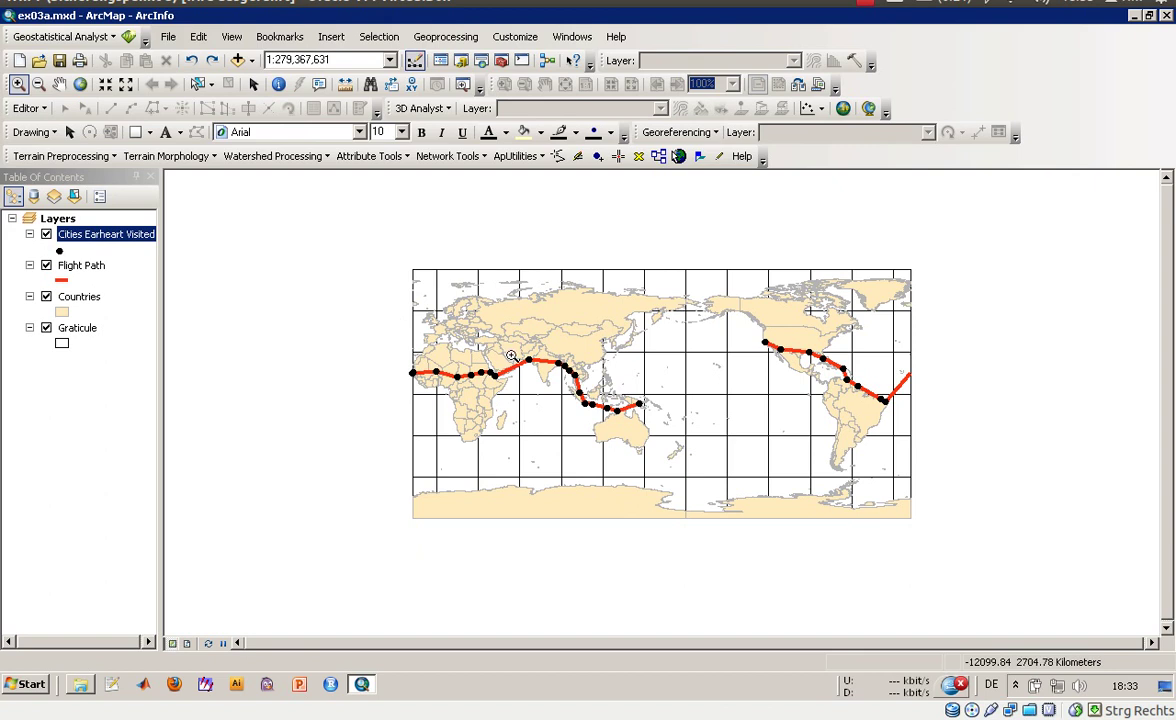
drag(509, 343, 452, 390)
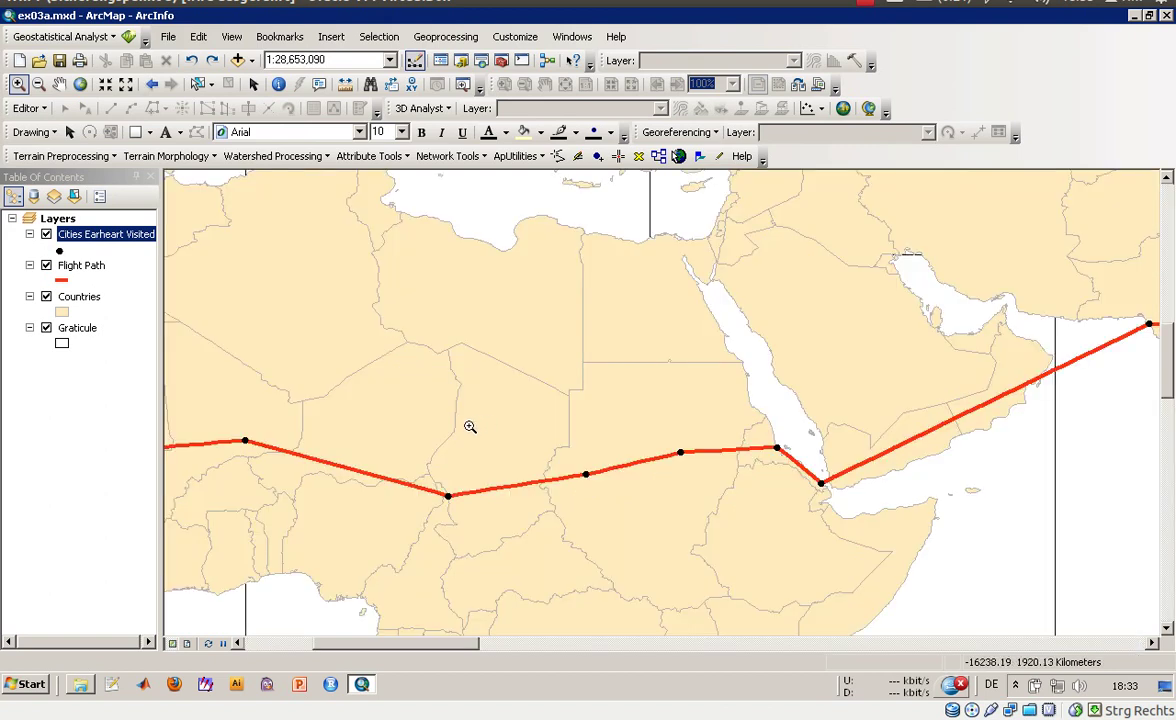
click(151, 84)
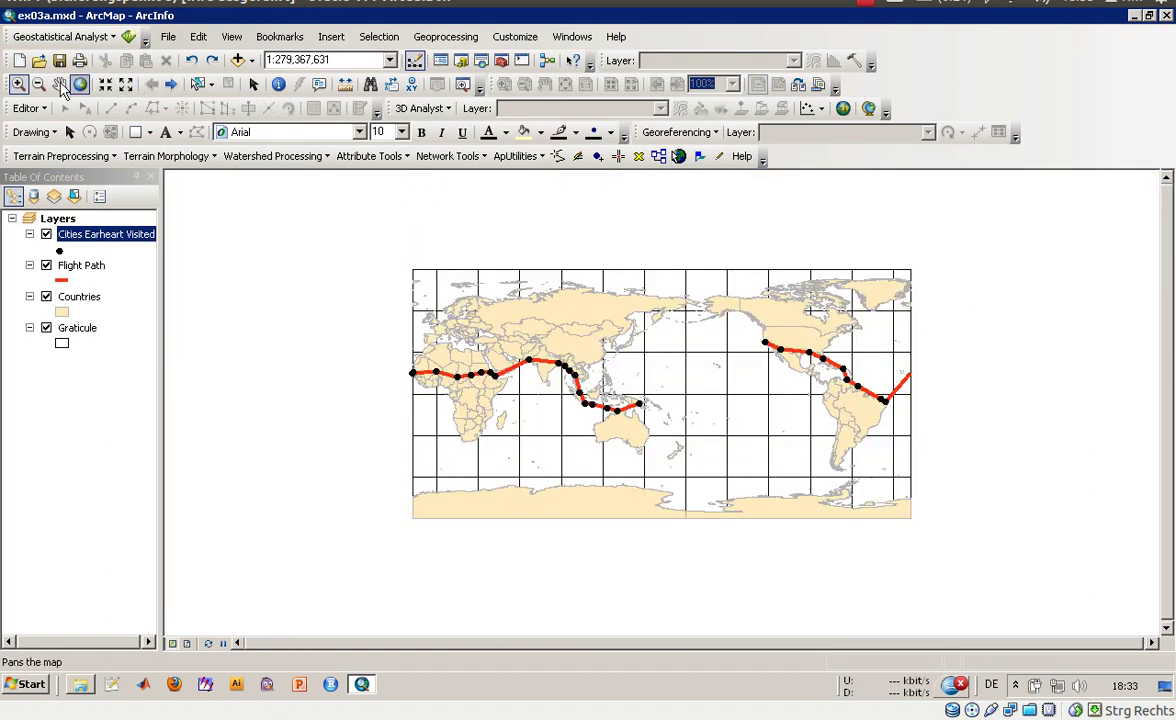
click(170, 84)
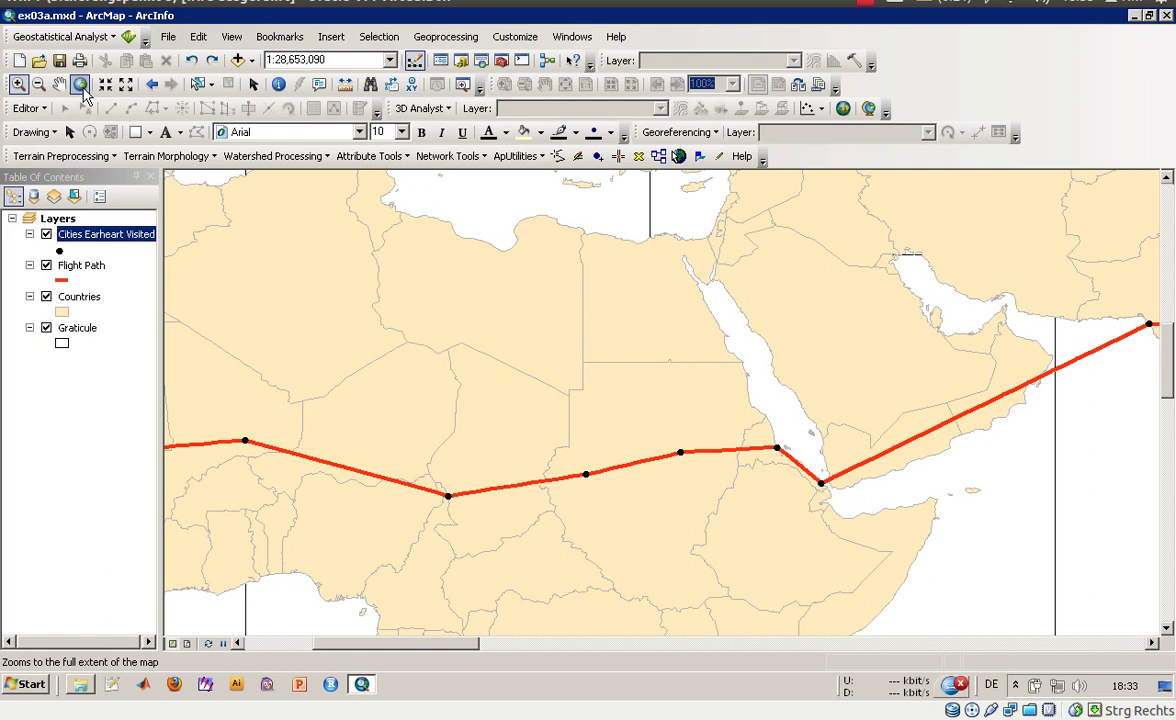
click(80, 86)
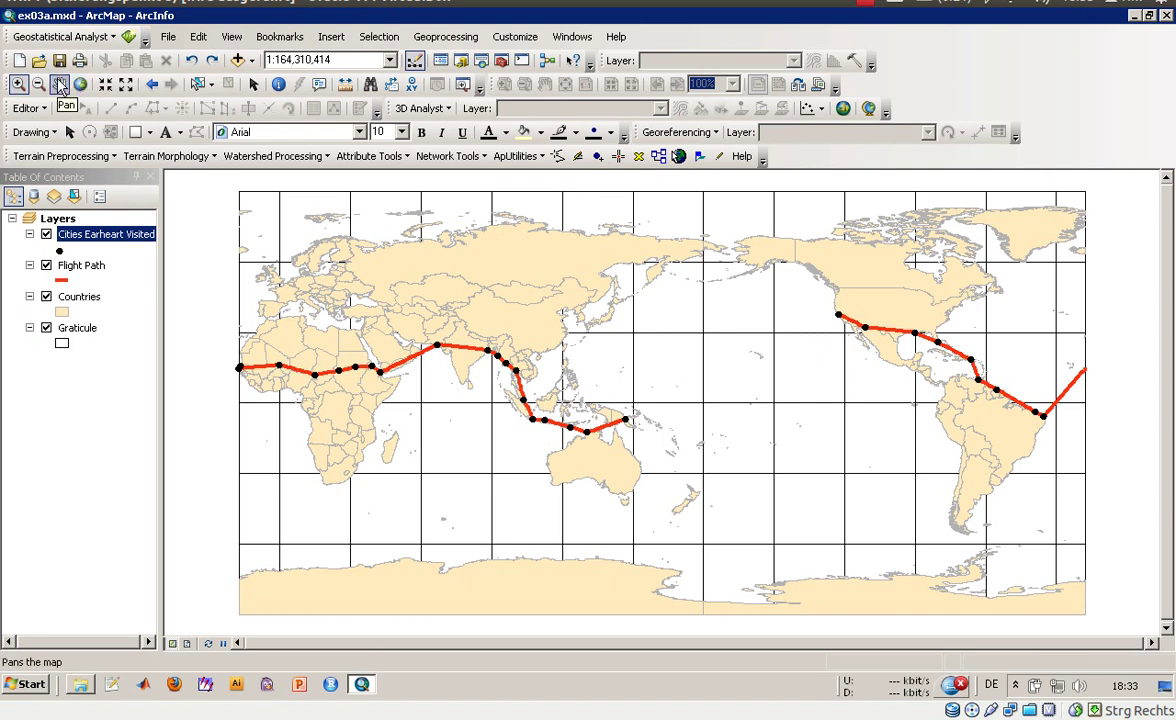
Step: Pan the world map, then zoom into West Africa along the flight route
click(59, 86)
drag(961, 410, 785, 410)
drag(530, 394, 485, 270)
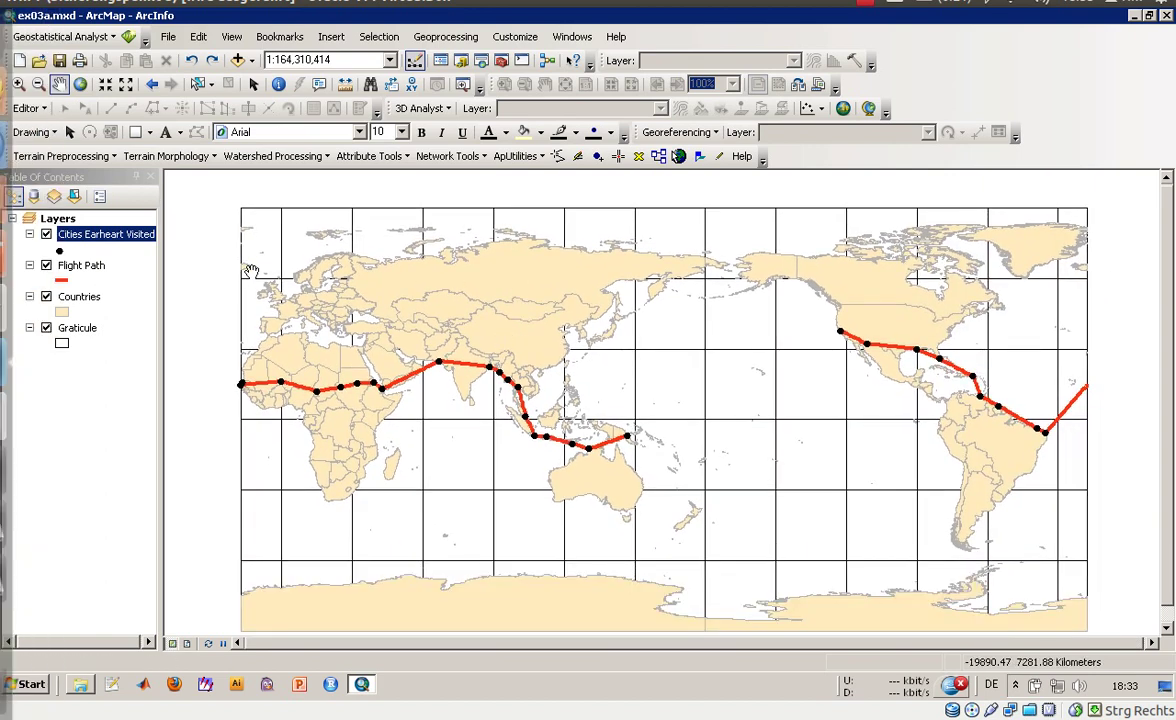
click(18, 84)
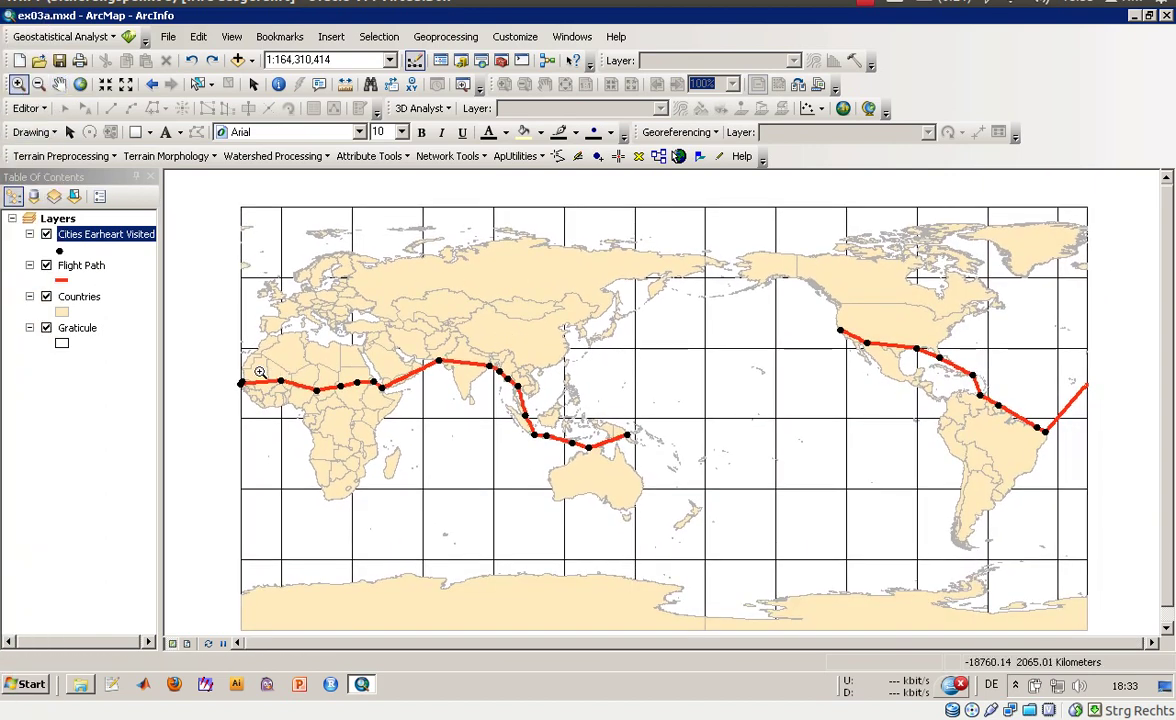
drag(208, 326, 381, 411)
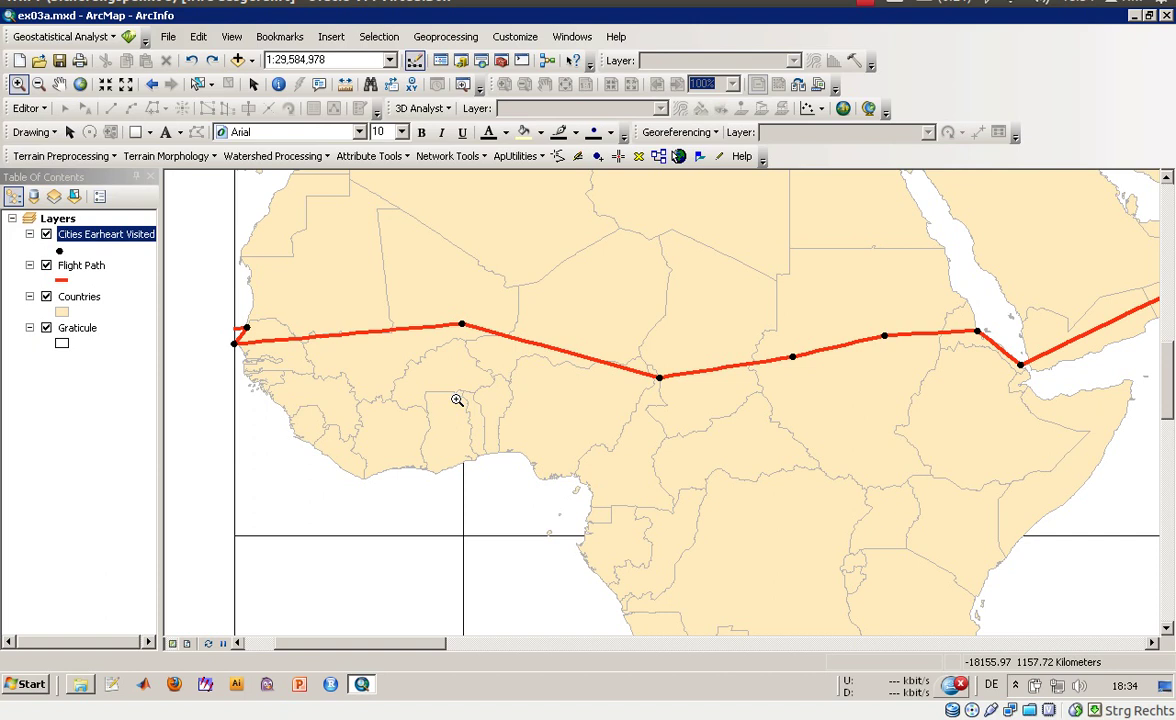
Step: Turn on name labels for the Cities Earheart Visited layer
right_click(93, 231)
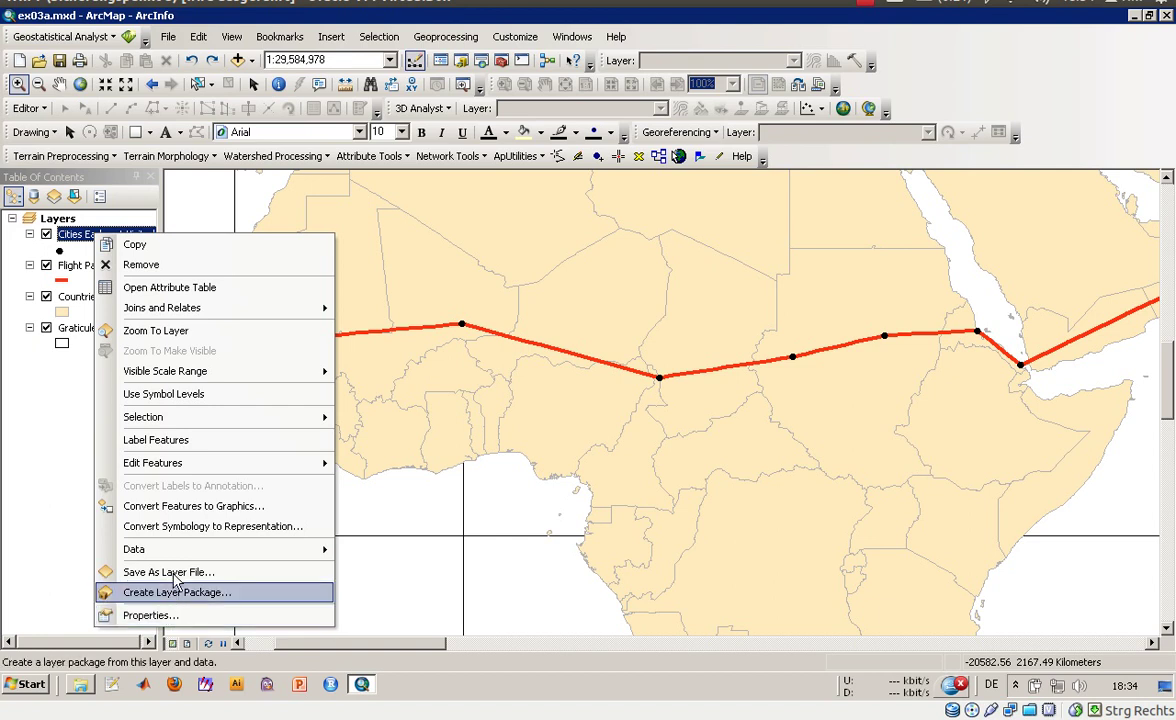
click(185, 440)
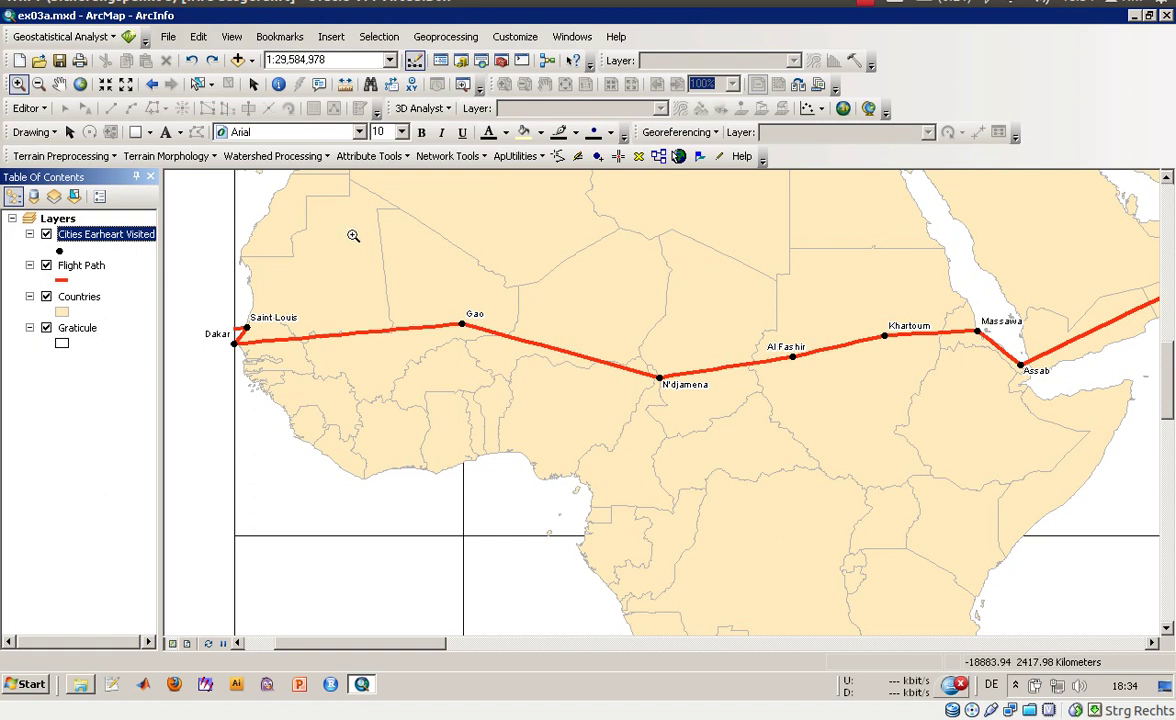
click(278, 84)
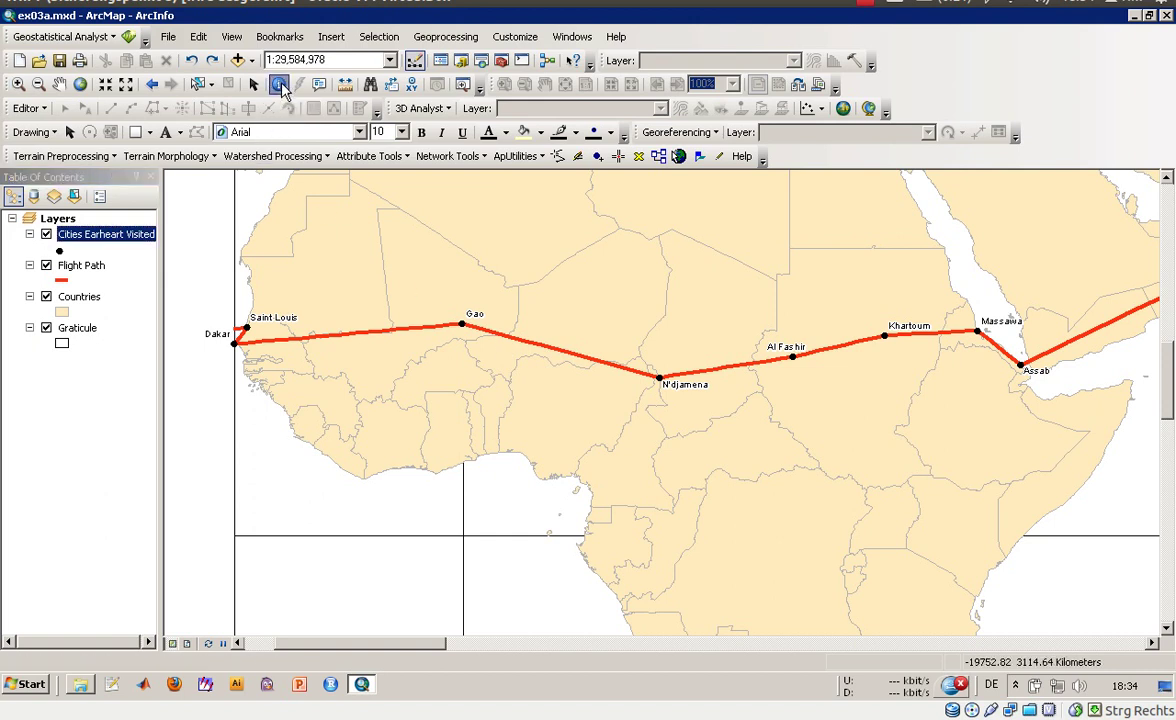
mouse_move(463, 331)
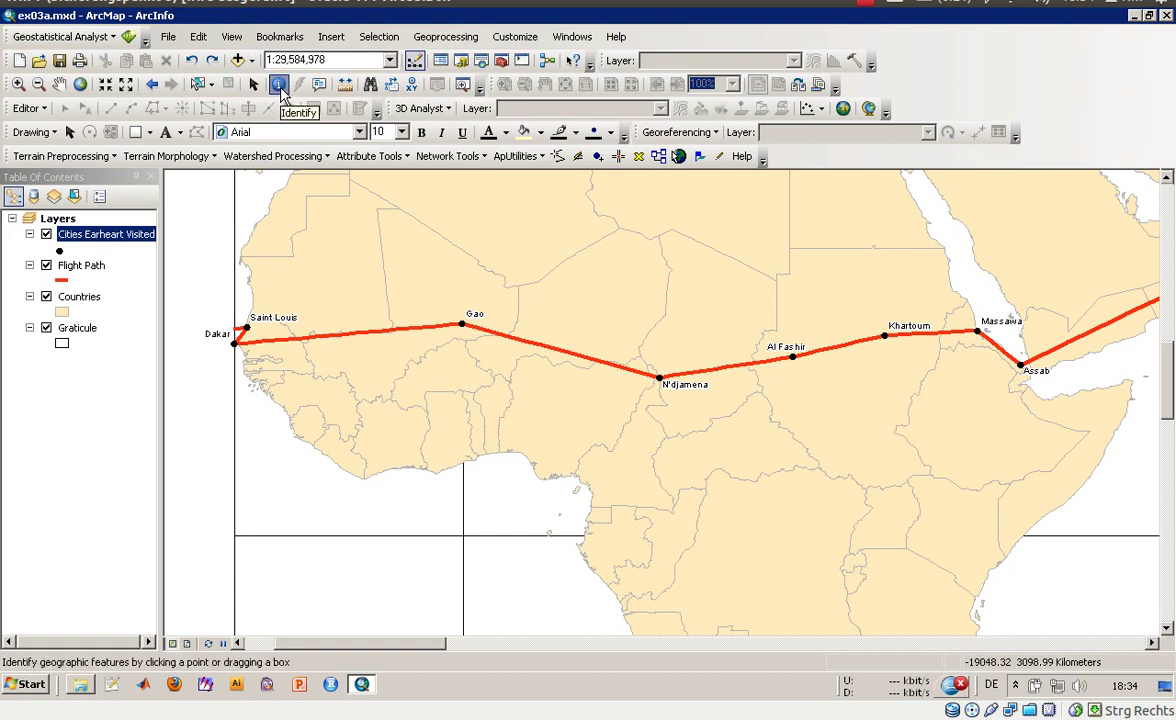
click(463, 330)
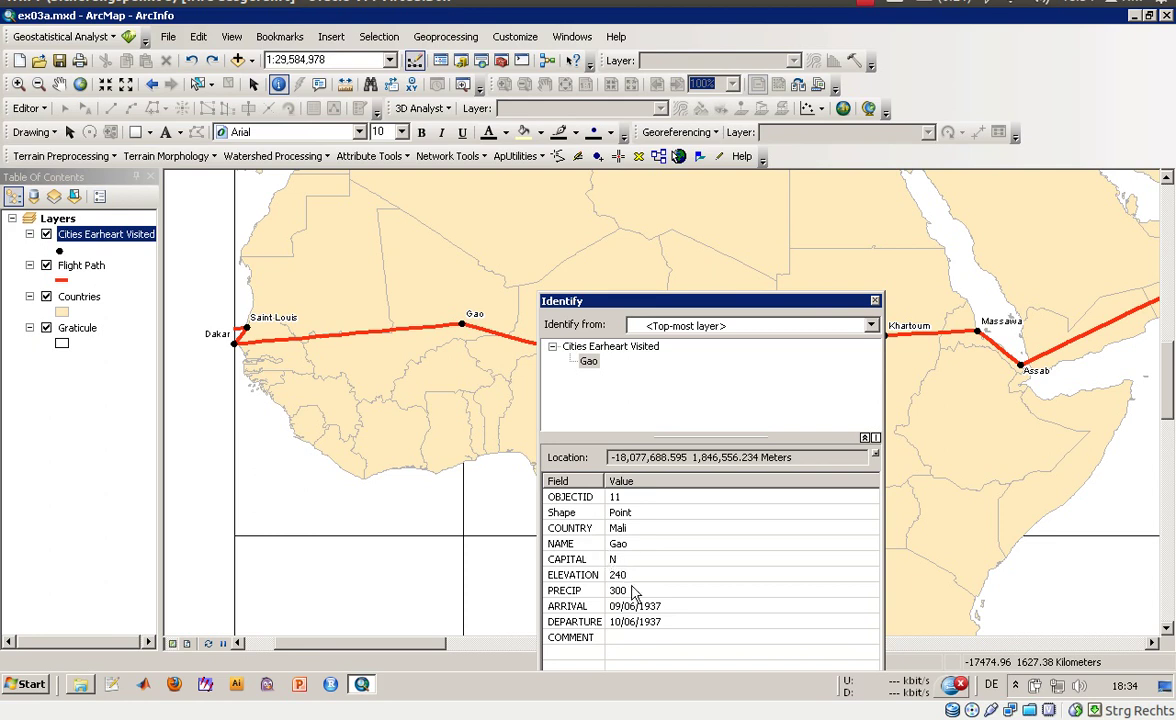
click(670, 622)
key(Up)
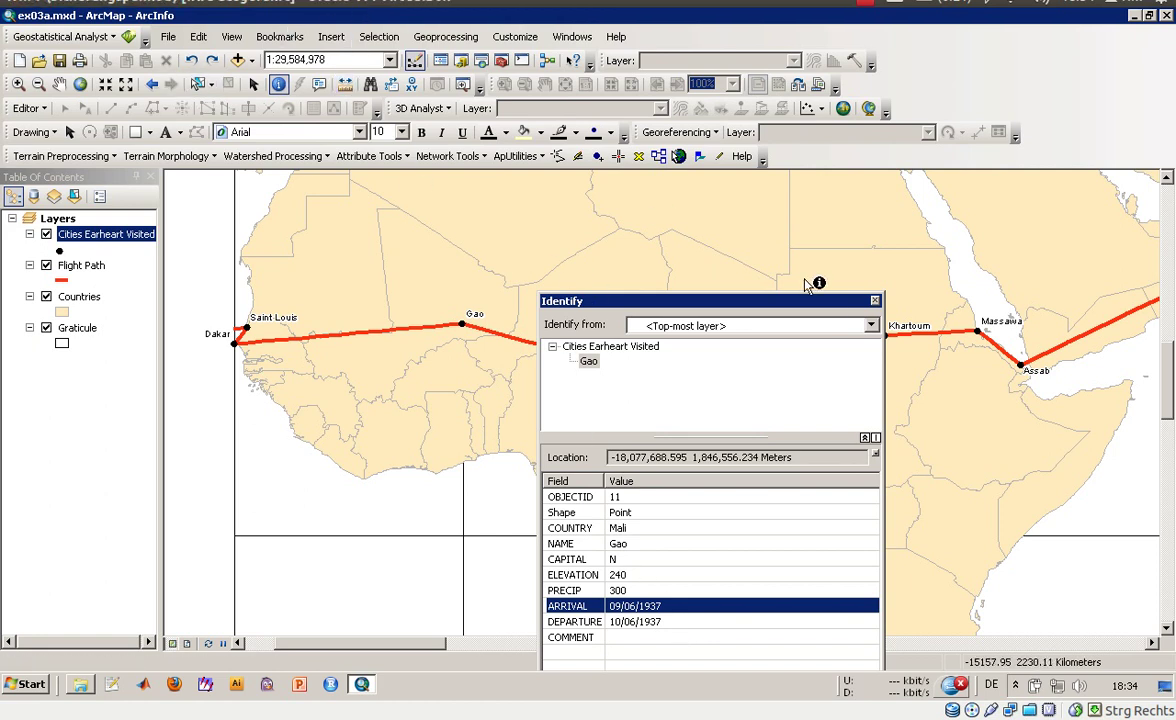
click(875, 300)
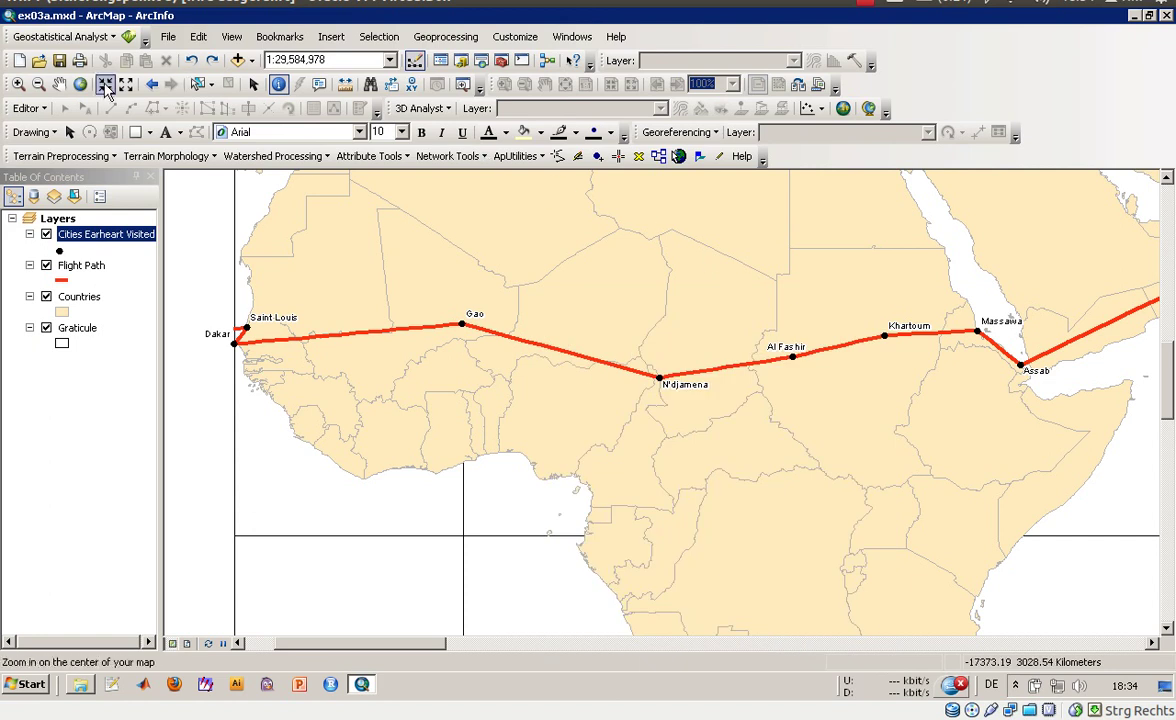
Step: Zoom to the full world extent and save the ex03a map document
click(80, 84)
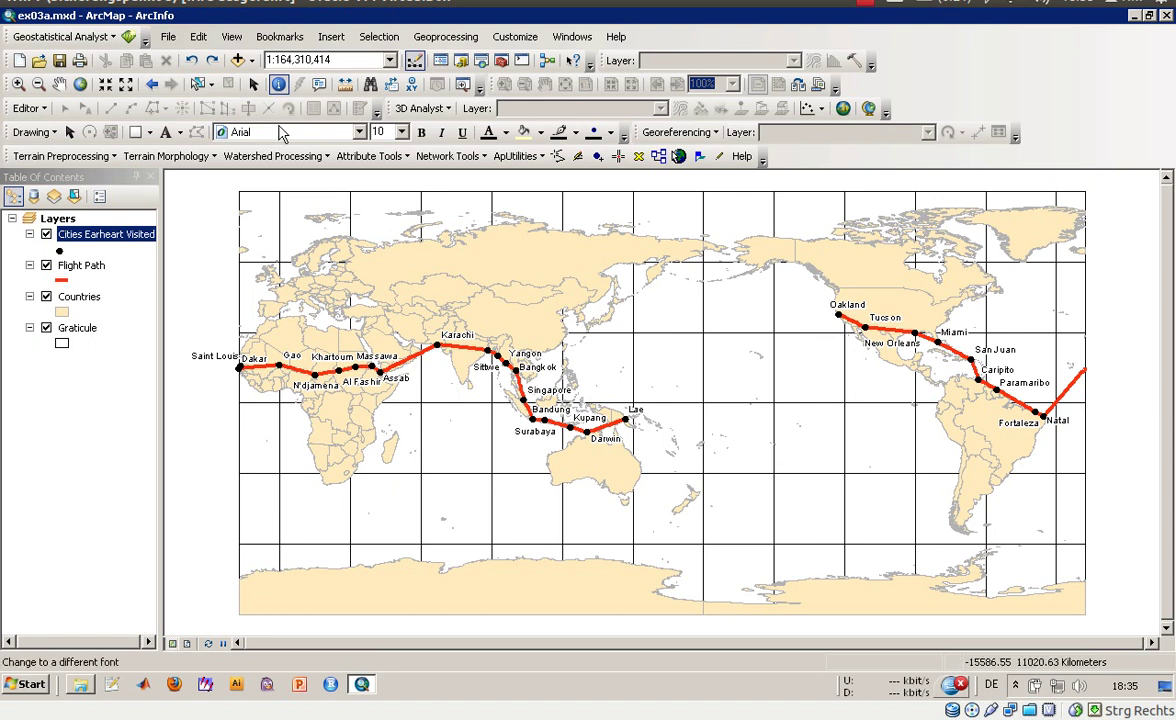
click(169, 40)
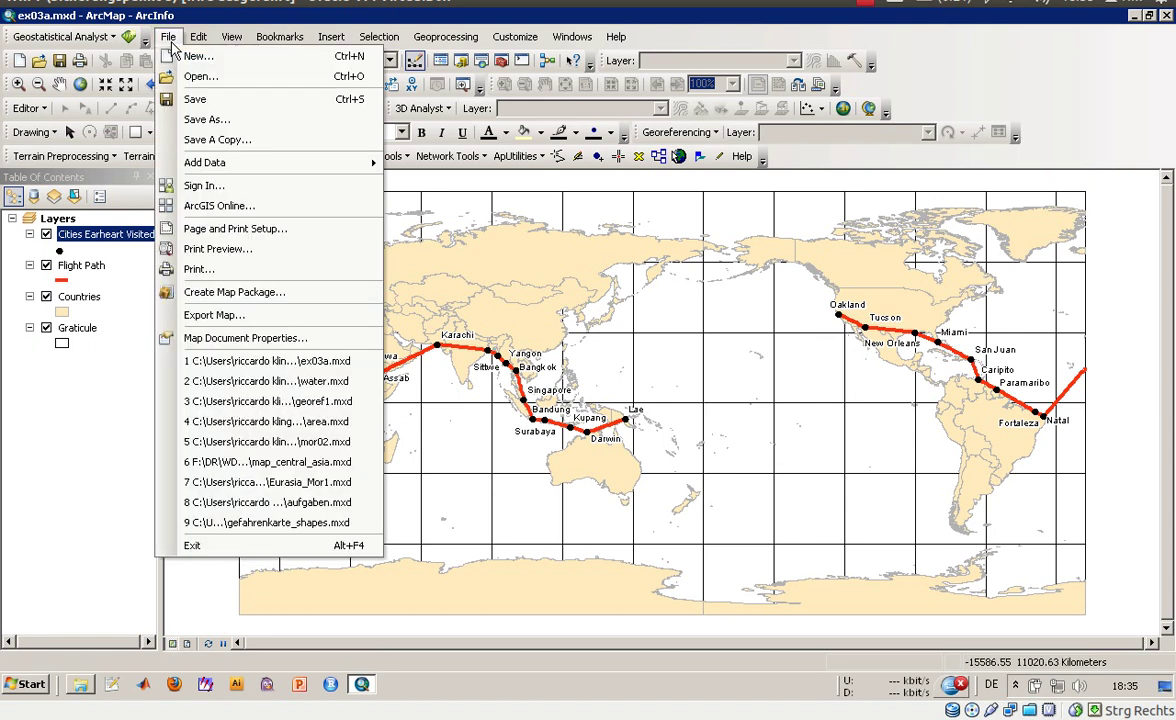
click(190, 99)
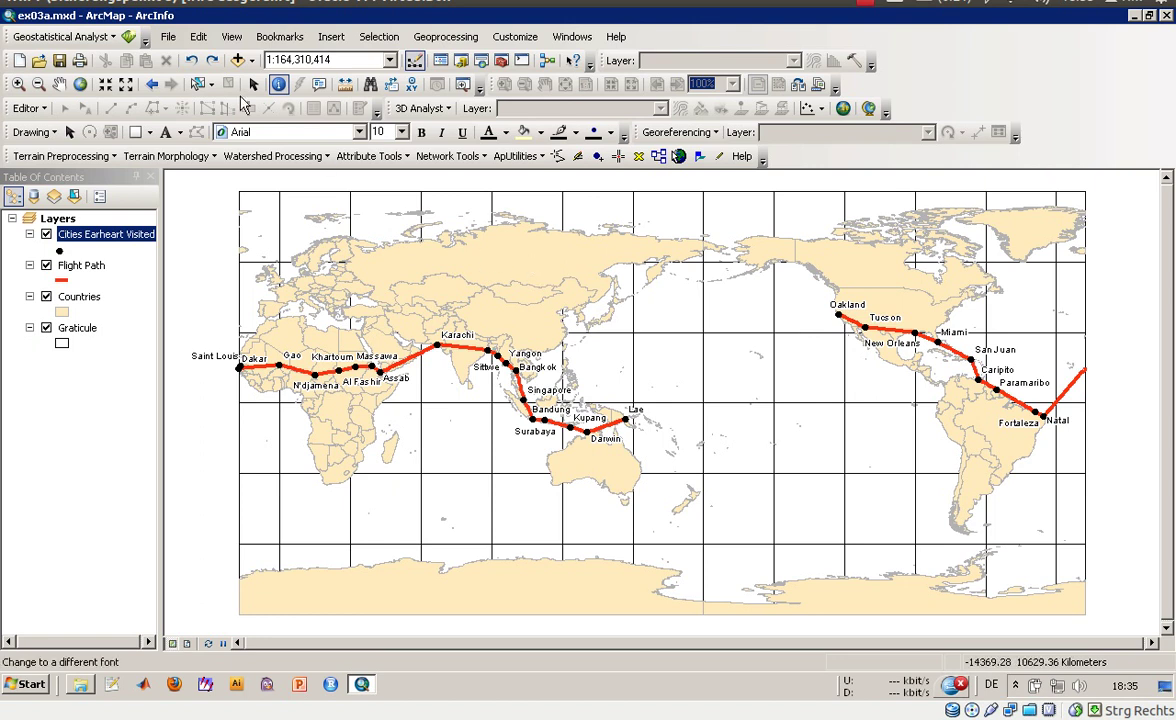
click(168, 37)
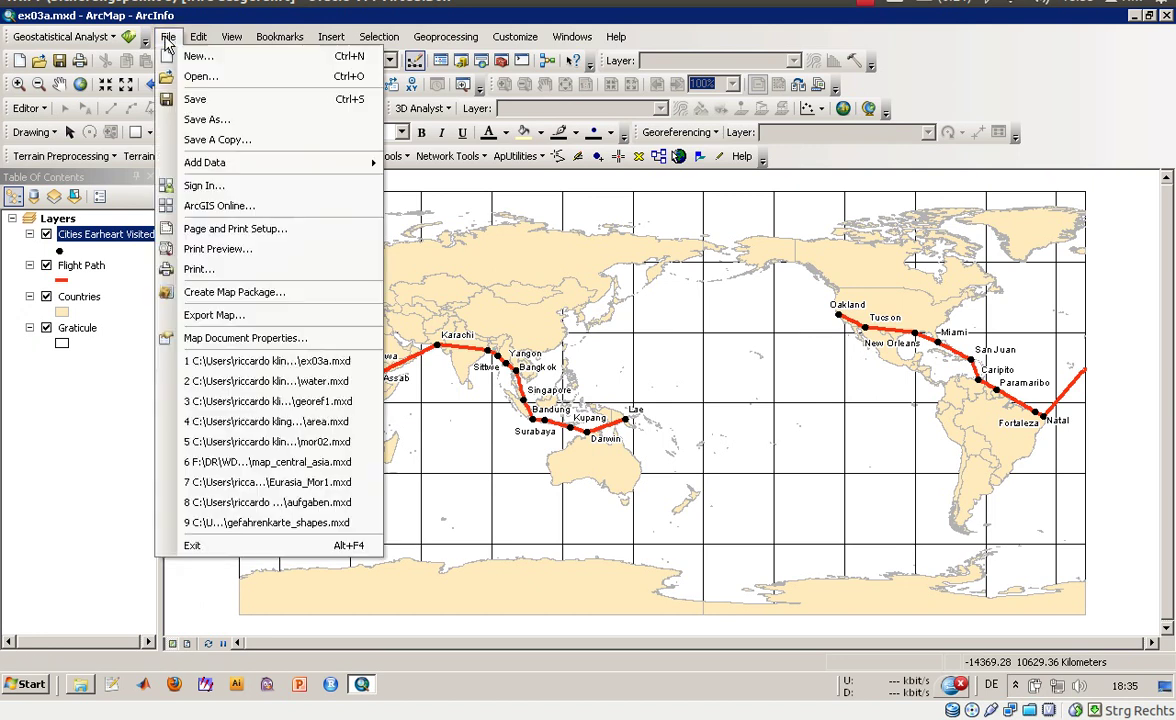
Step: Save a copy of the map as ex03a_result.mxd in the Chapter03 folder
click(207, 119)
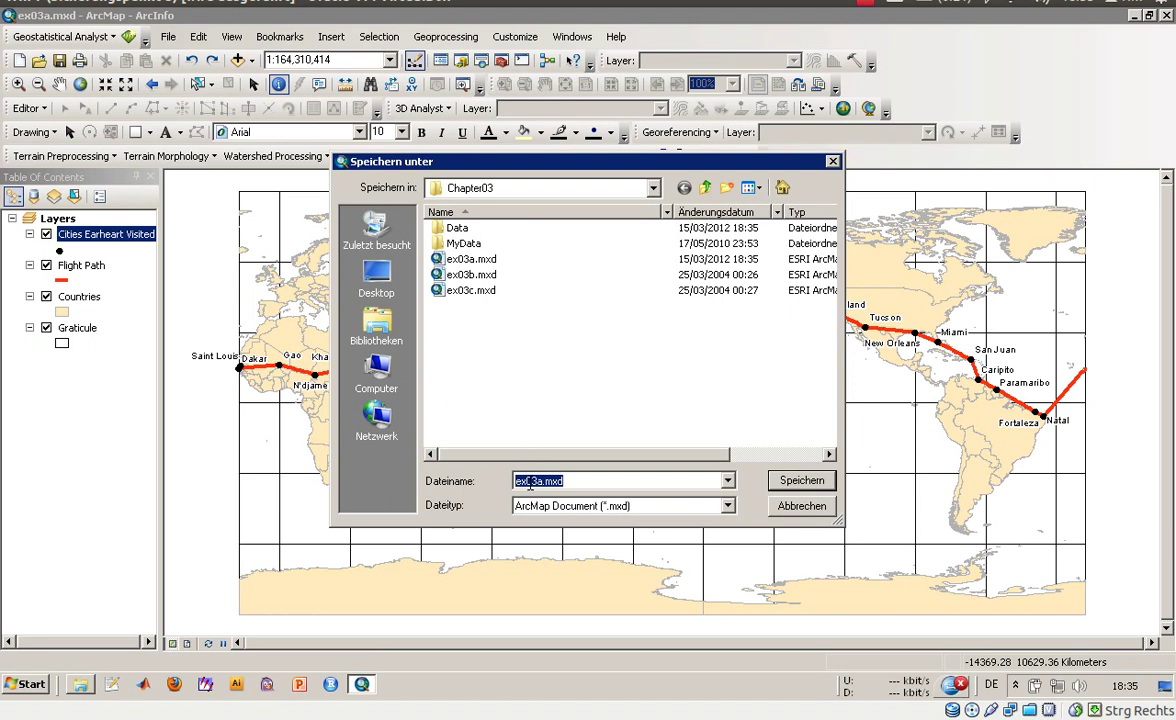
click(541, 481)
text(_result)
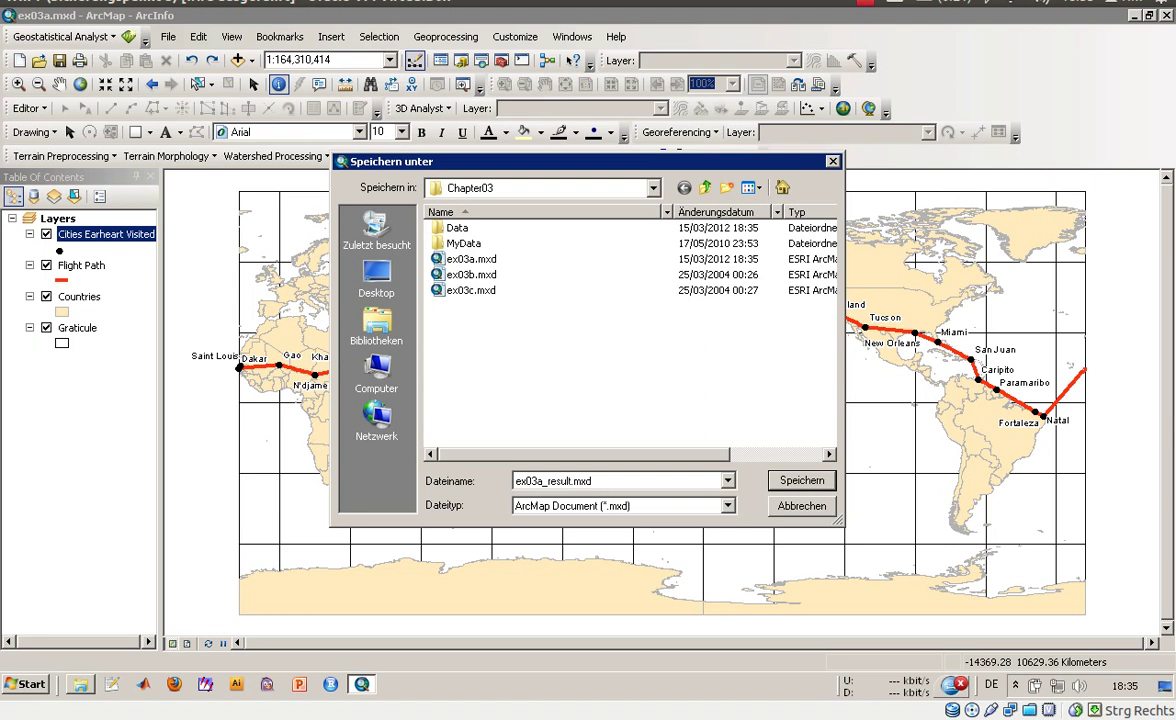
key(Return)
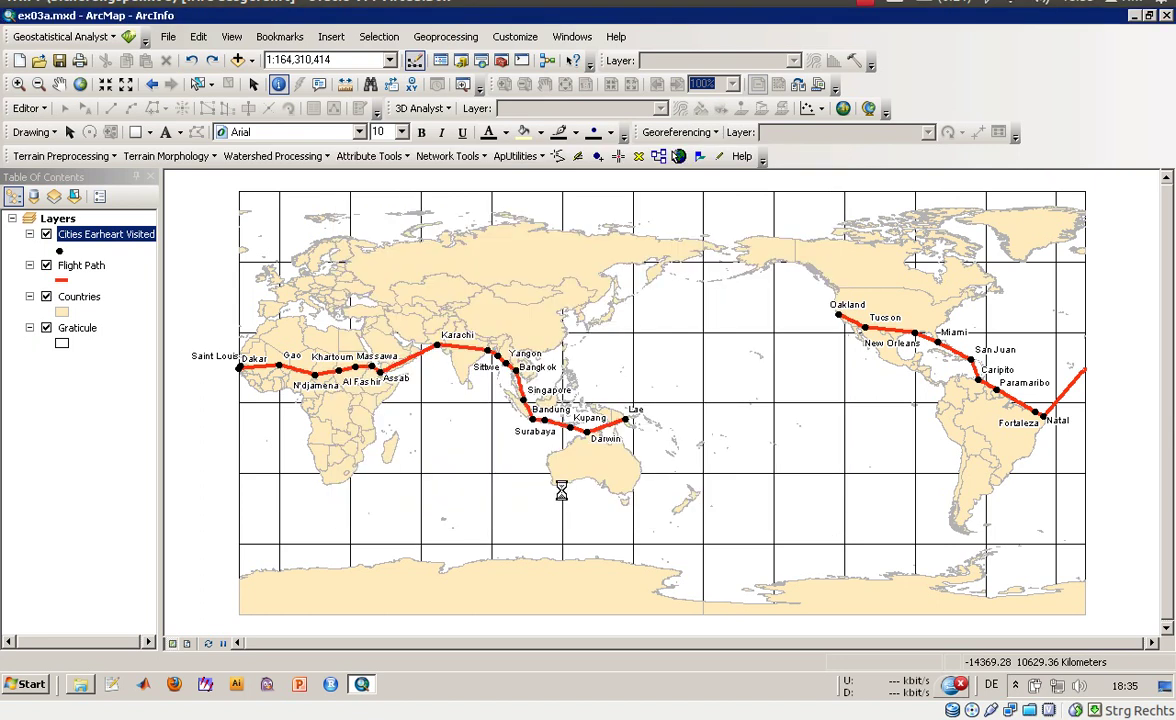